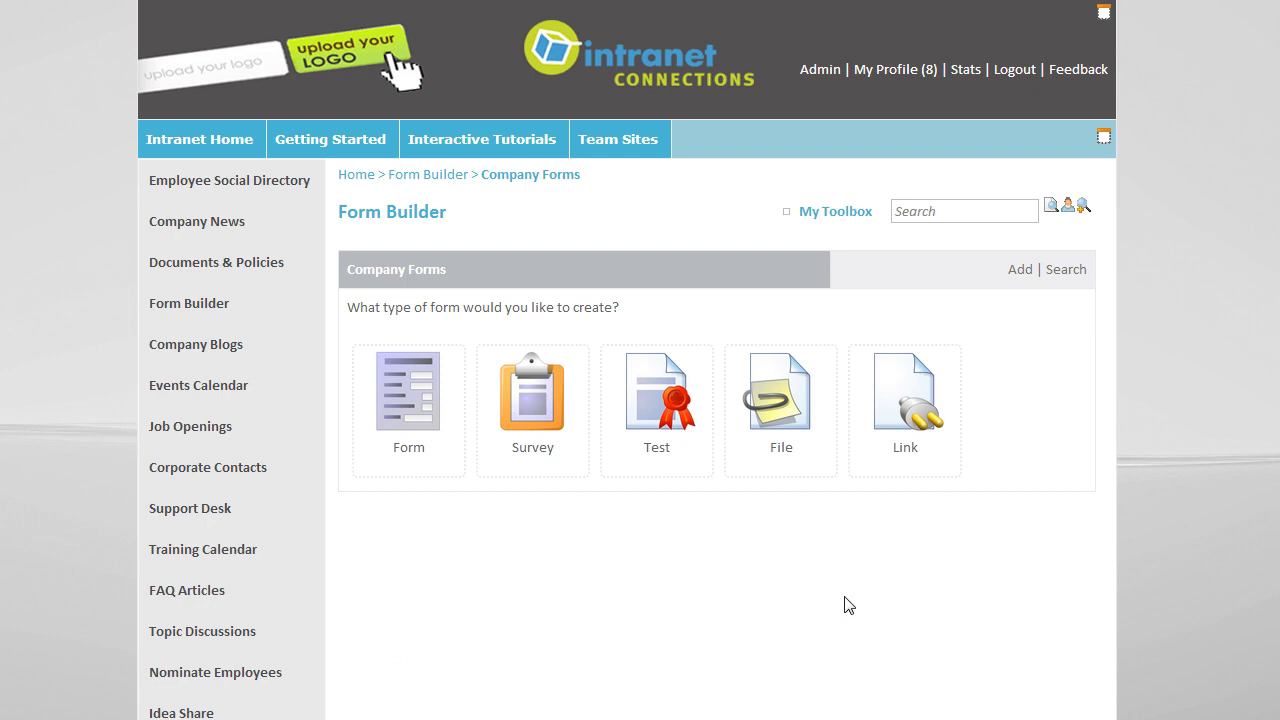
Step: Return to Company Forms and sort the five forms by Type
click(523, 184)
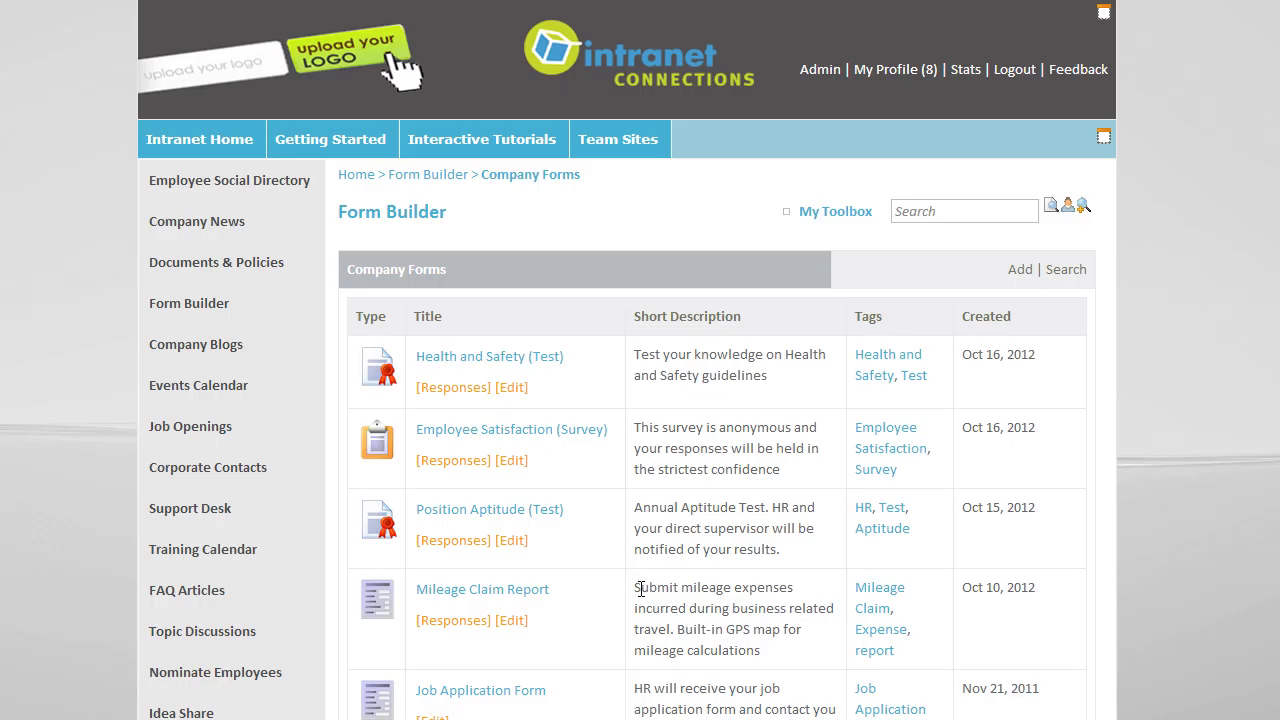
scroll(641, 589, down, 1)
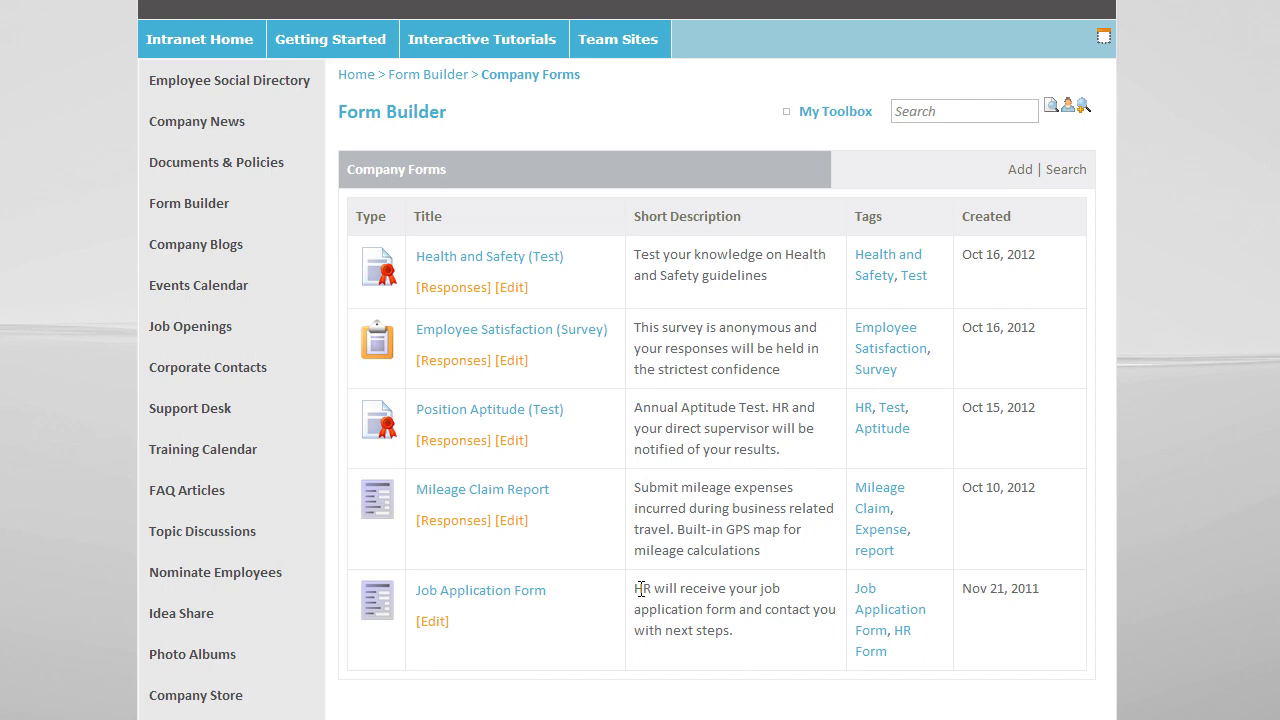
click(430, 228)
click(386, 223)
scroll(752, 476, down, 1)
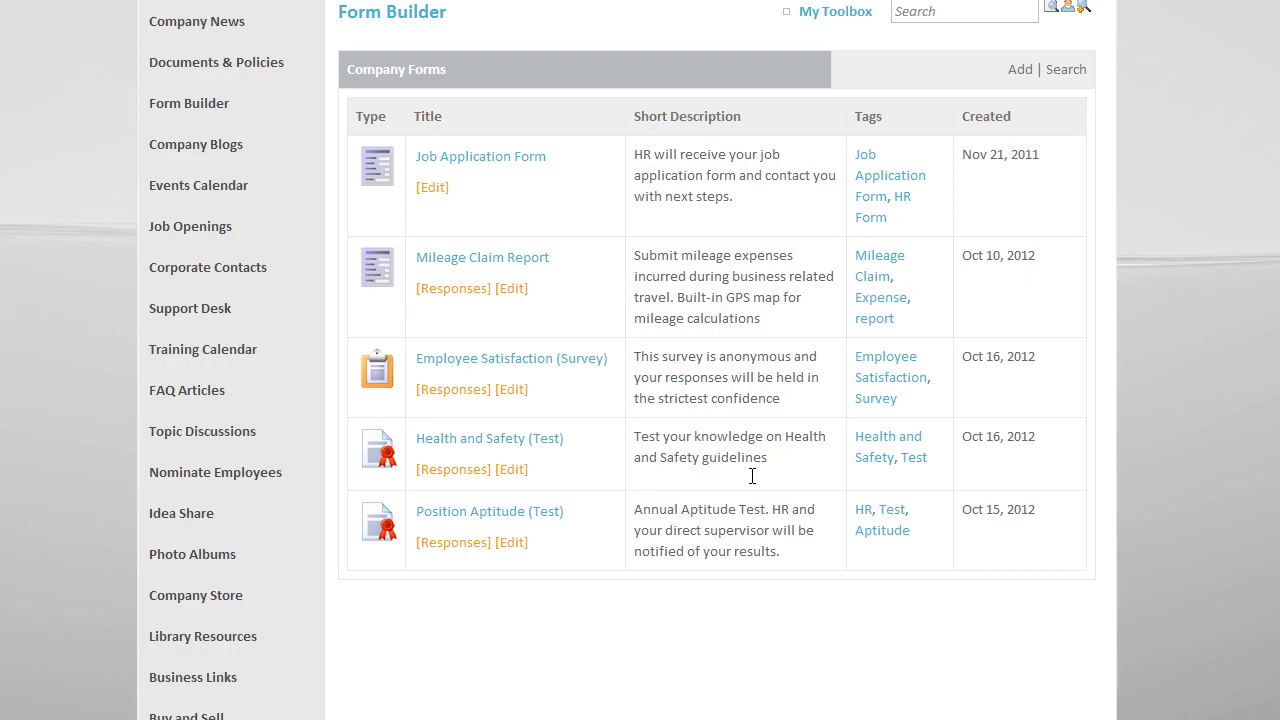
scroll(752, 484, up, 1)
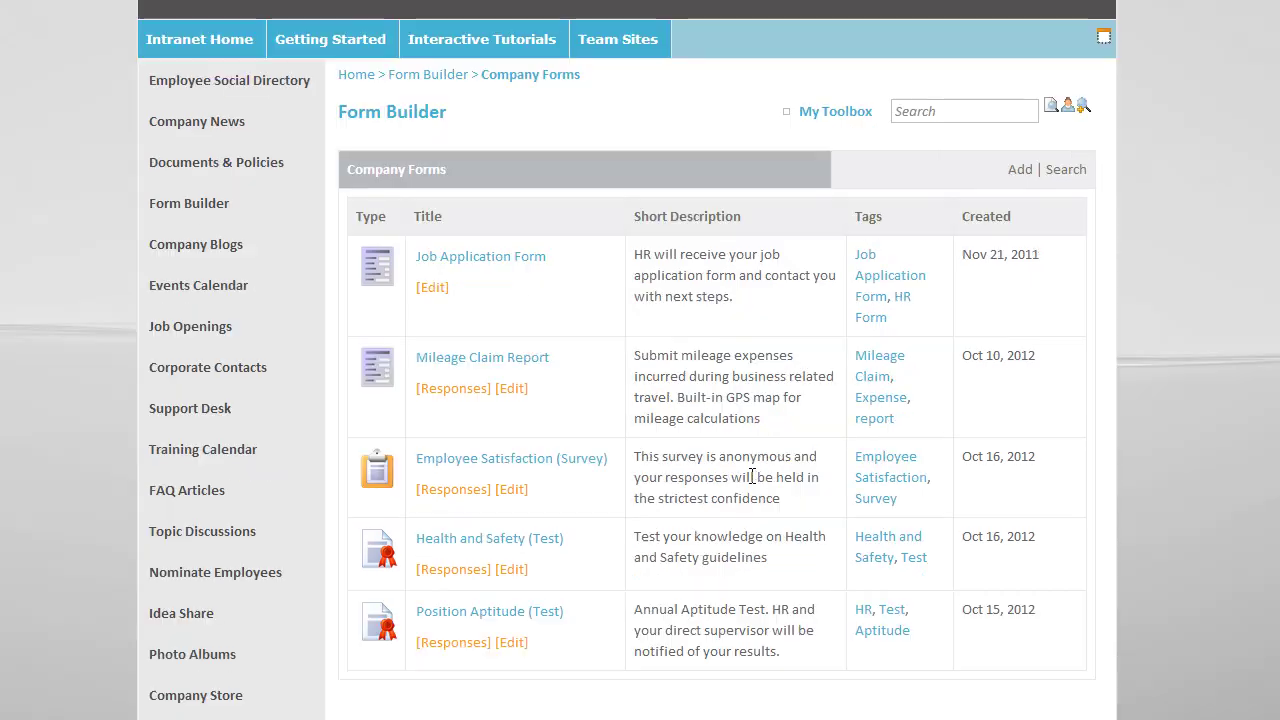
Step: Create a blank Form titled 'Vacation Request Form' and save it for building
click(1020, 171)
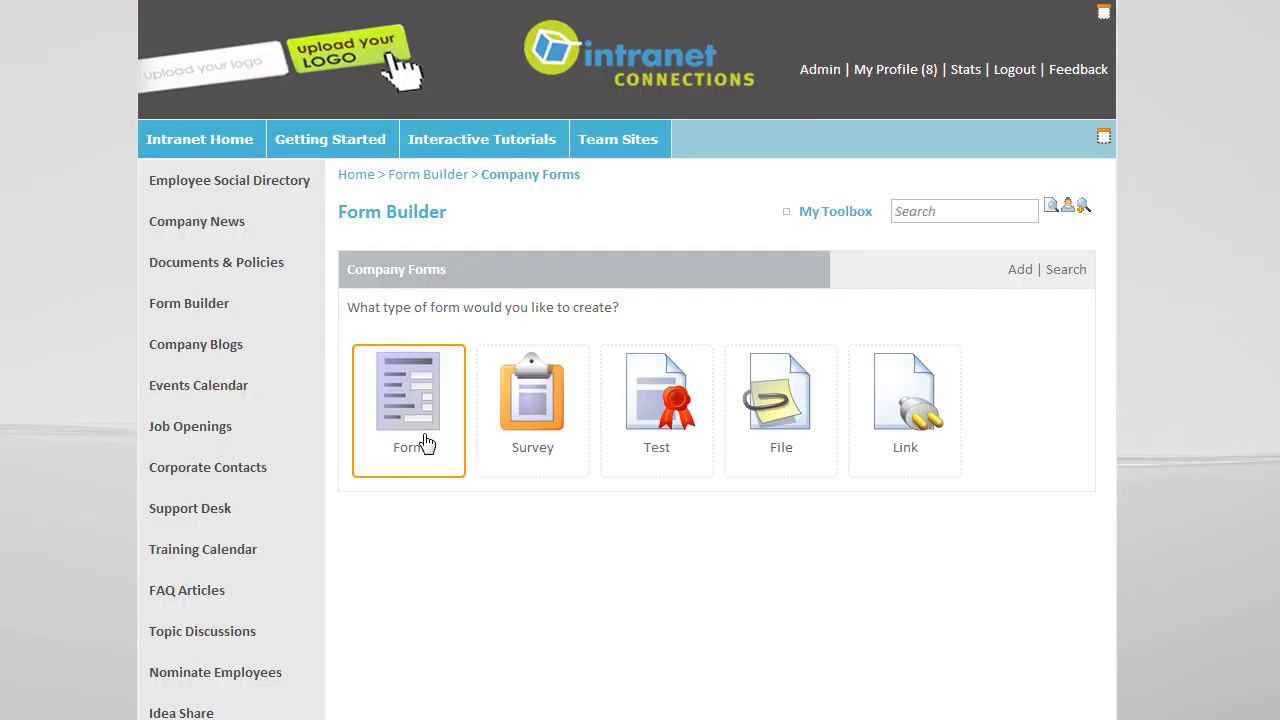
click(426, 443)
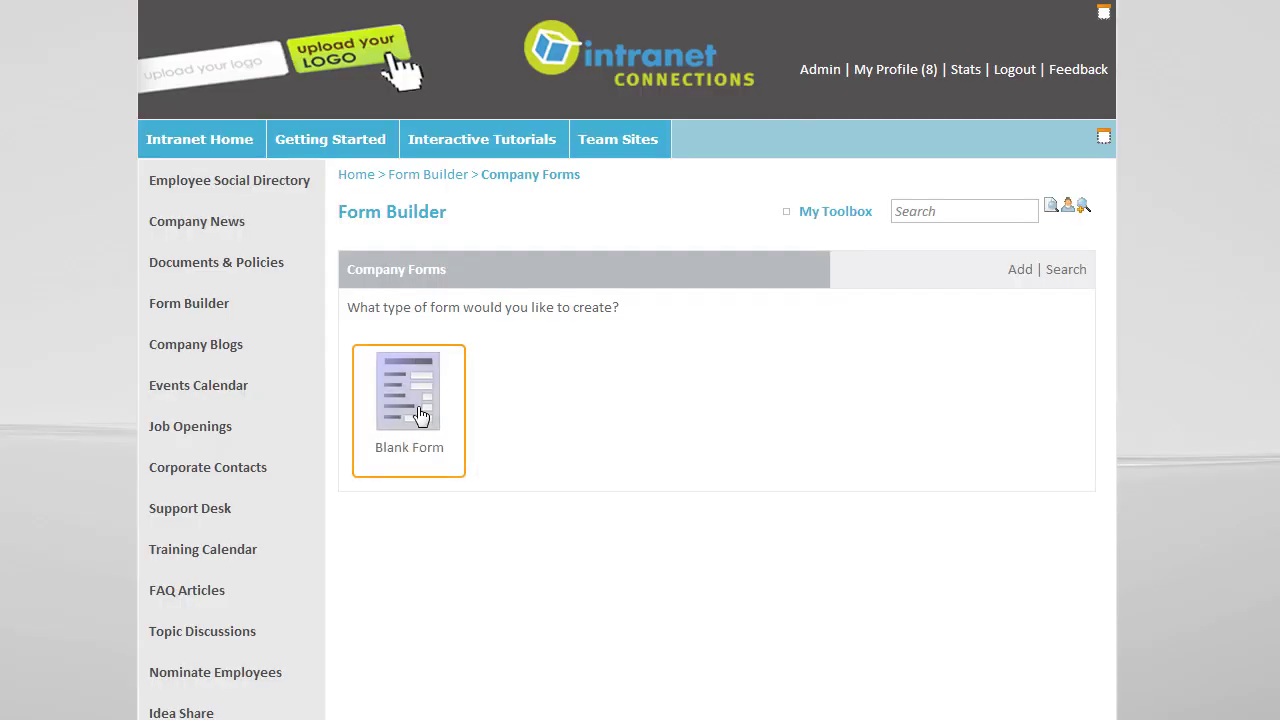
text(V)
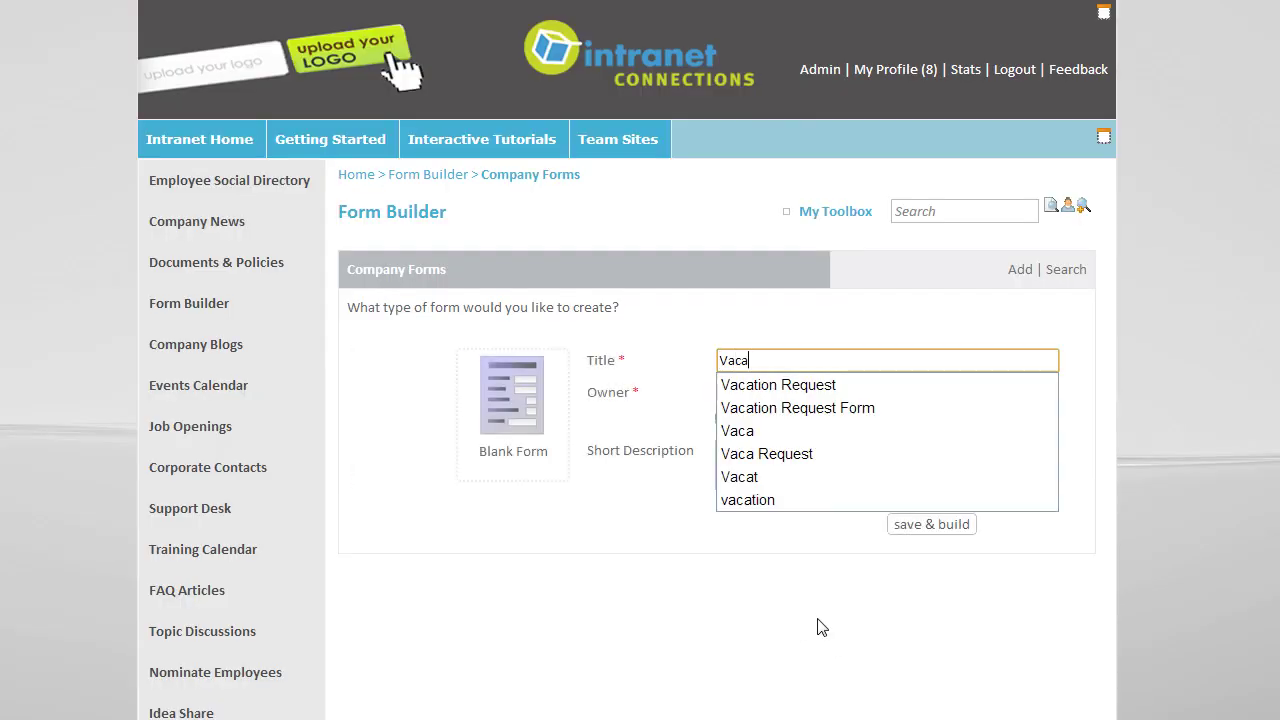
text(aca)
key(Down)
key(Down)
key(Return)
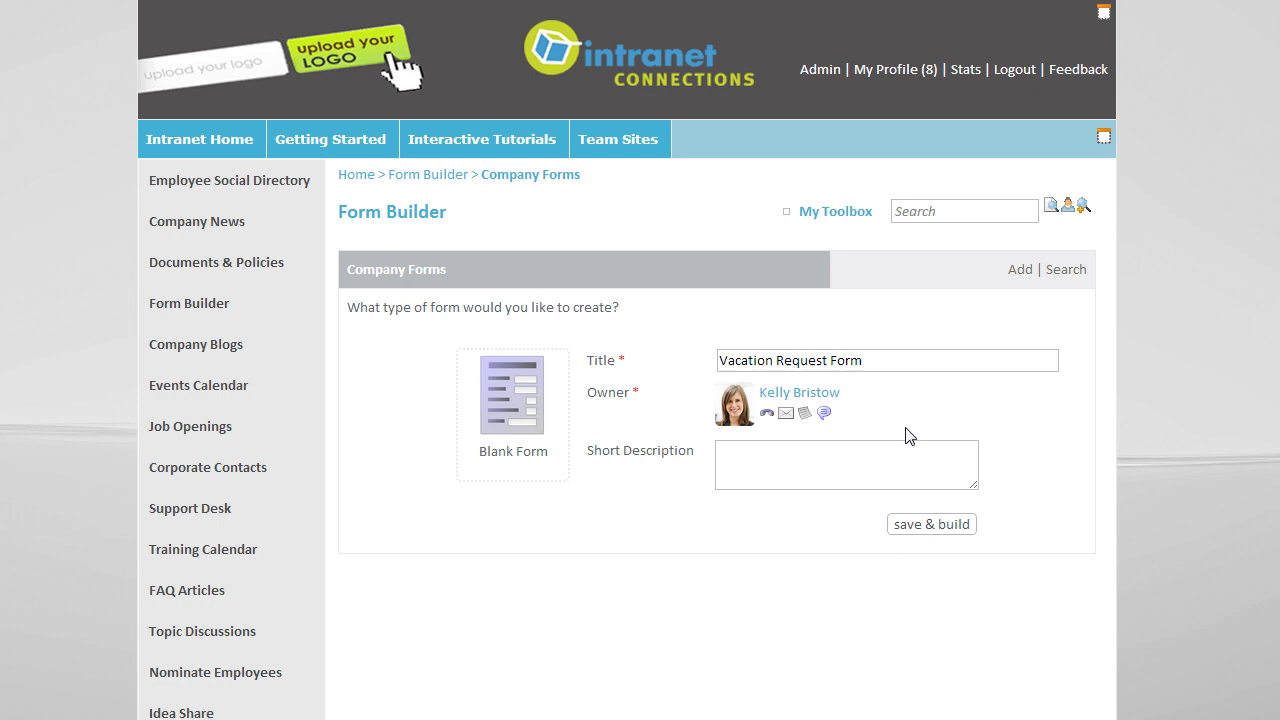
click(942, 526)
Step: Set the form instructions to 'Please fill out your requested dates'
scroll(591, 677, down, 2)
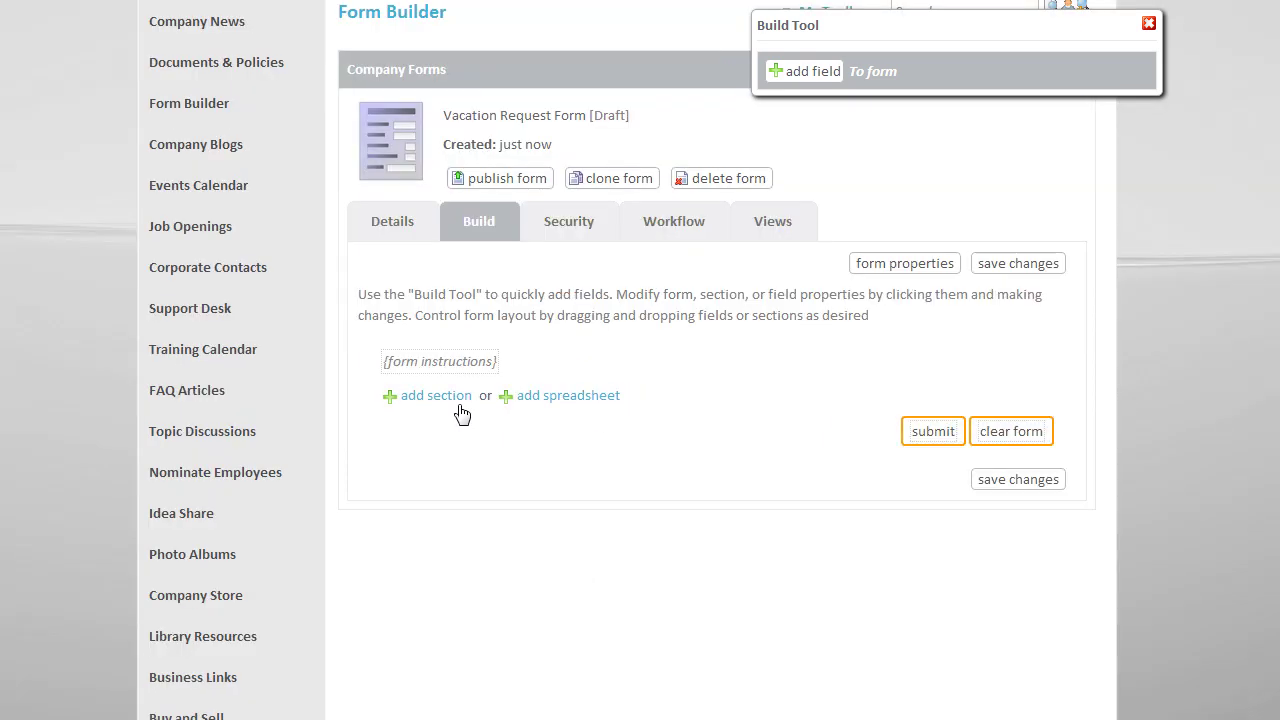
click(431, 367)
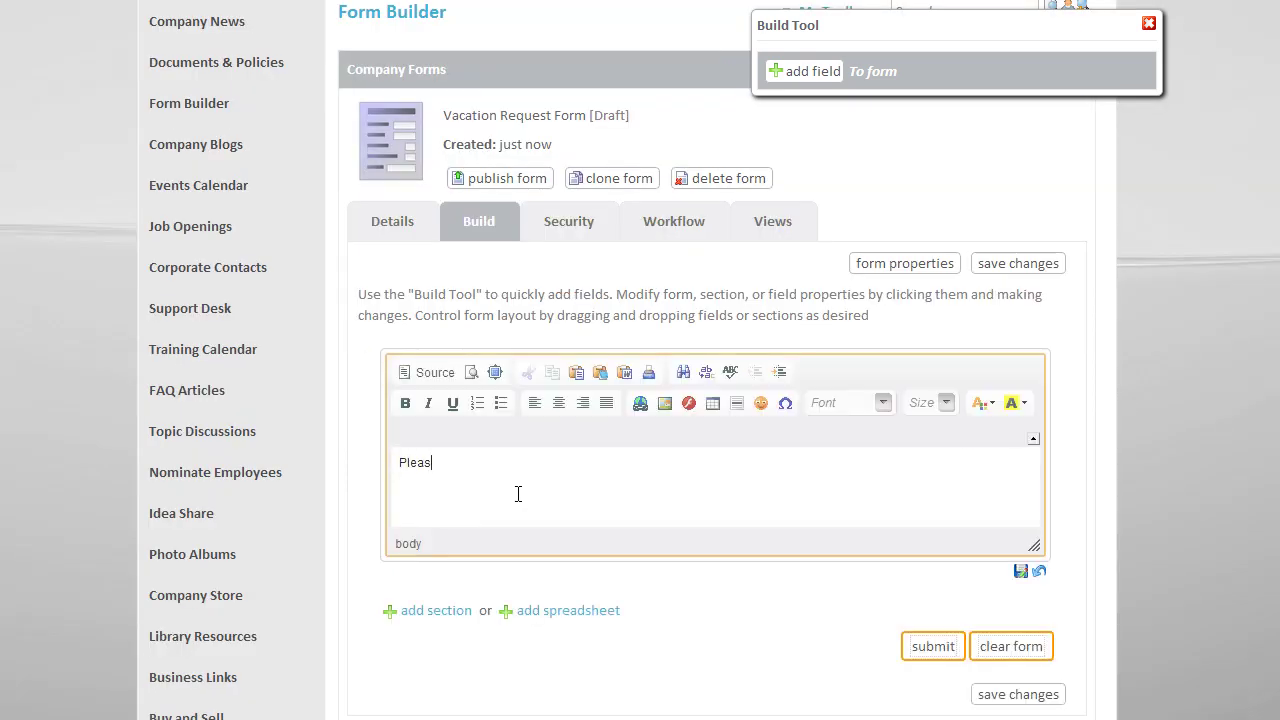
text(Please fill out your requested dates)
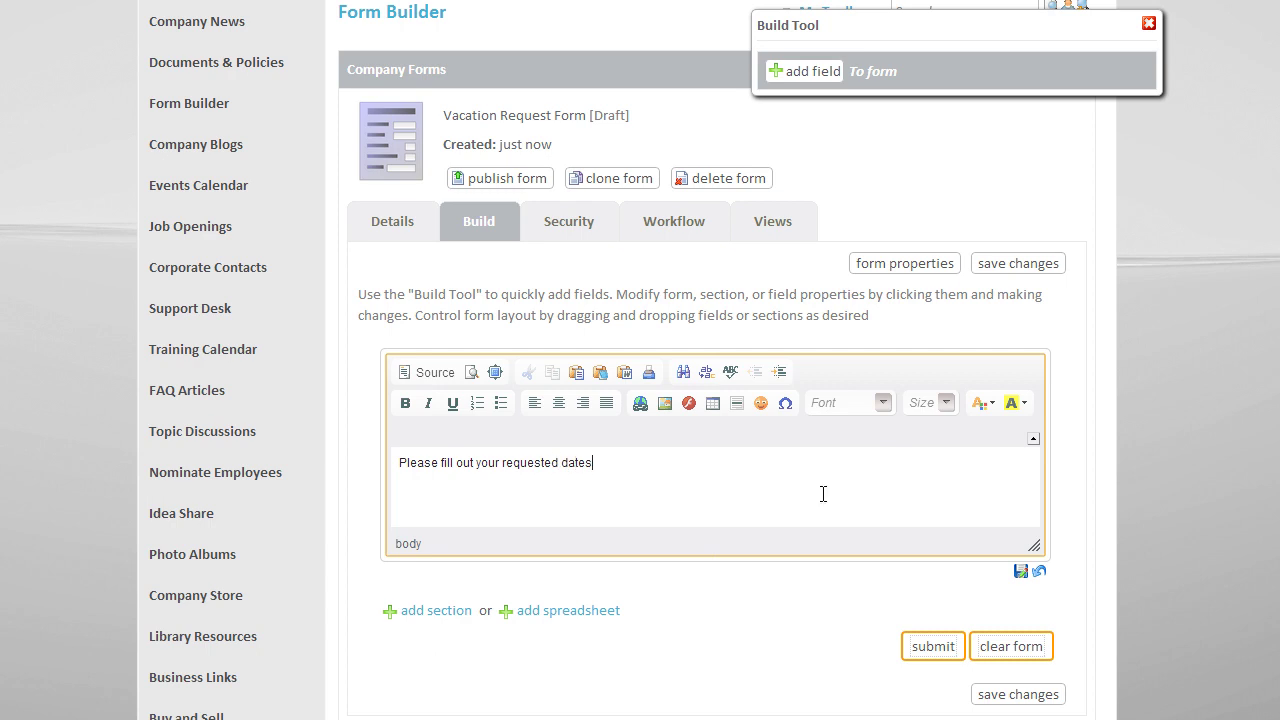
click(1021, 571)
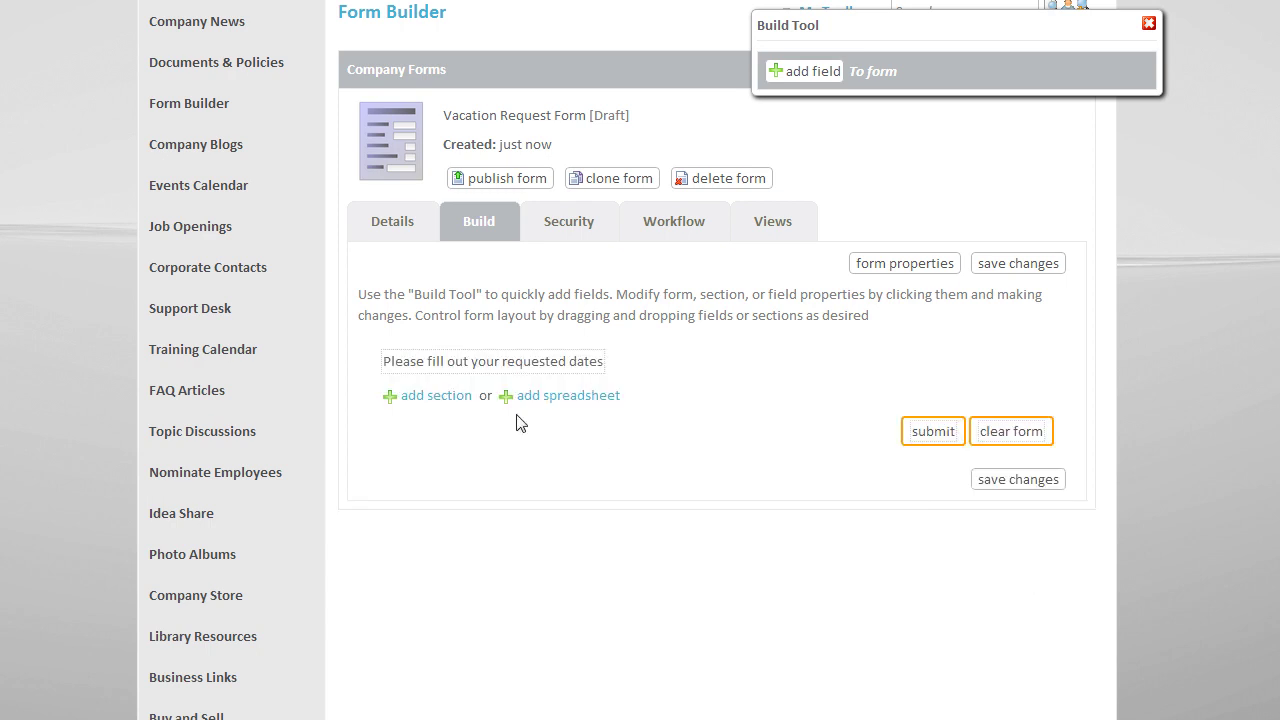
Step: Add an 'Employee Information' section holding a user-data Mini-Card field labelled 'Name'
click(437, 396)
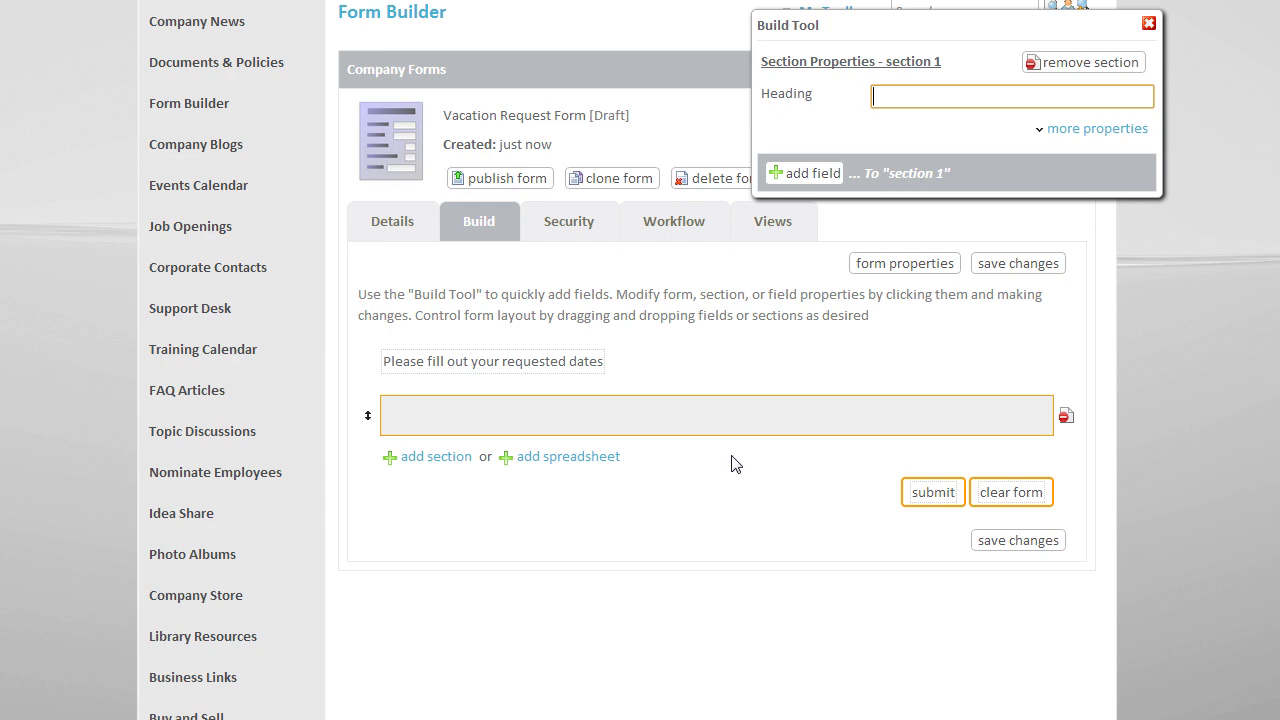
text(Employee Information)
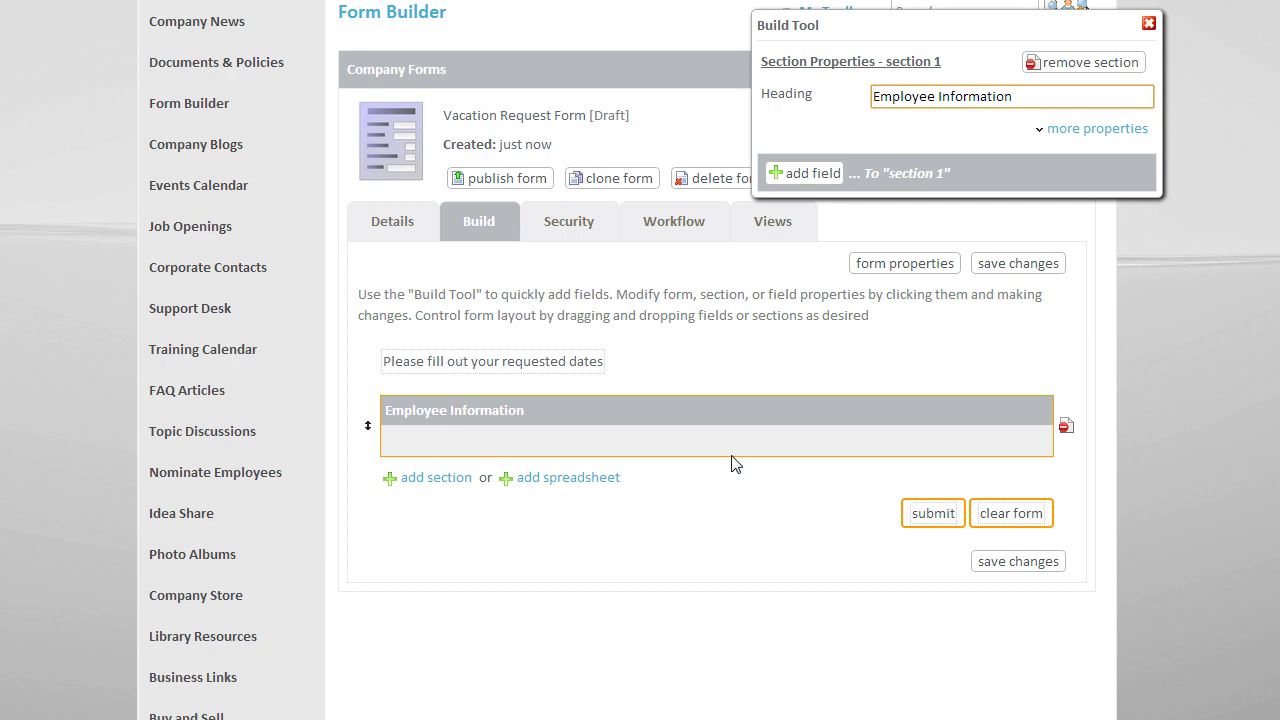
click(806, 174)
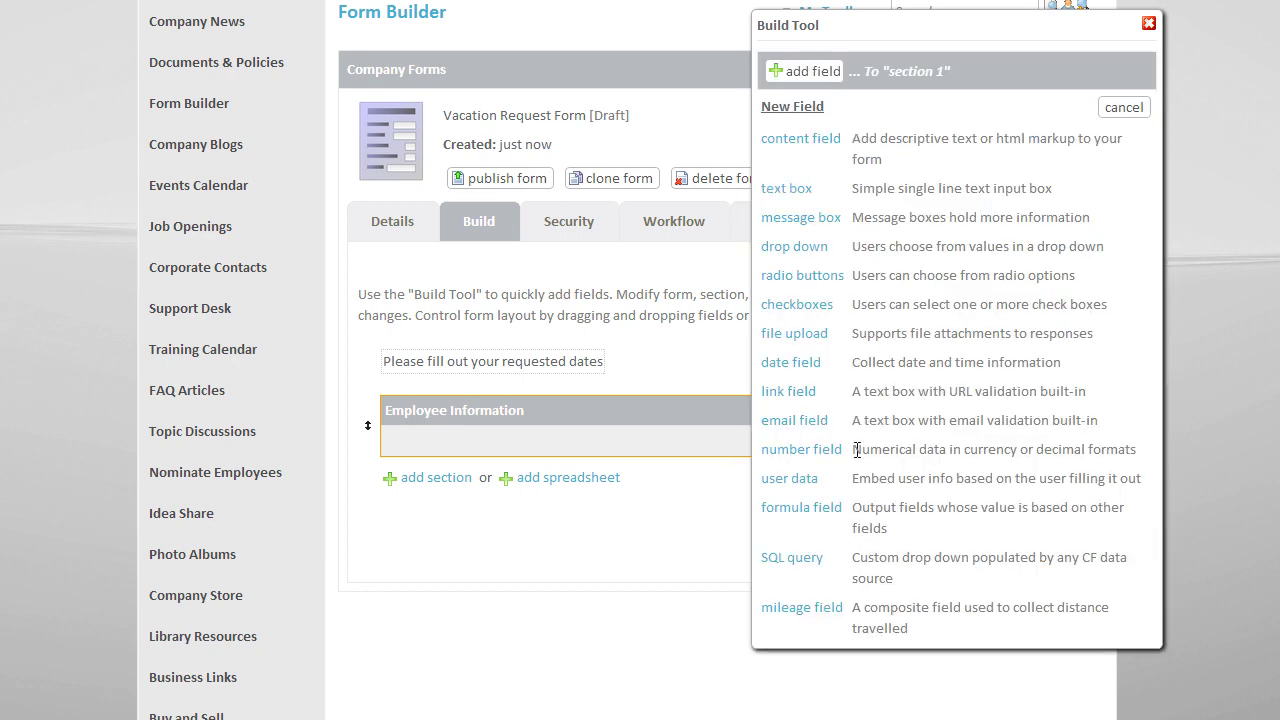
click(792, 478)
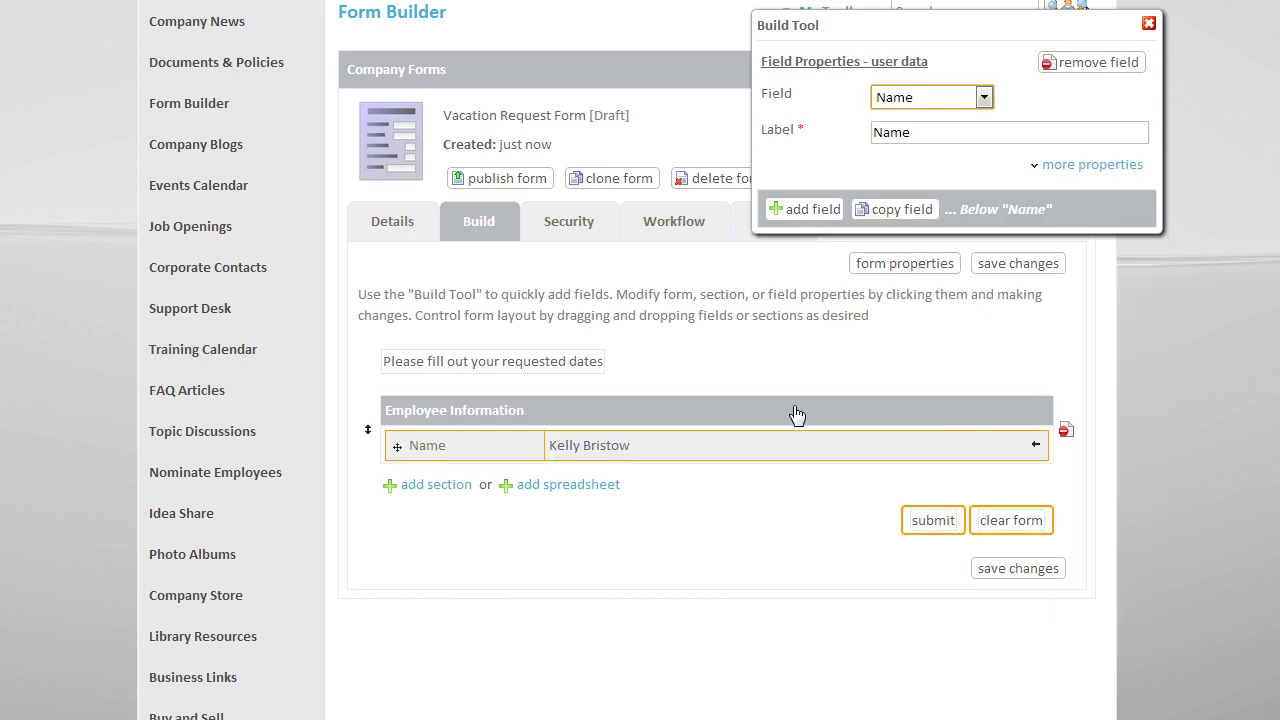
click(984, 98)
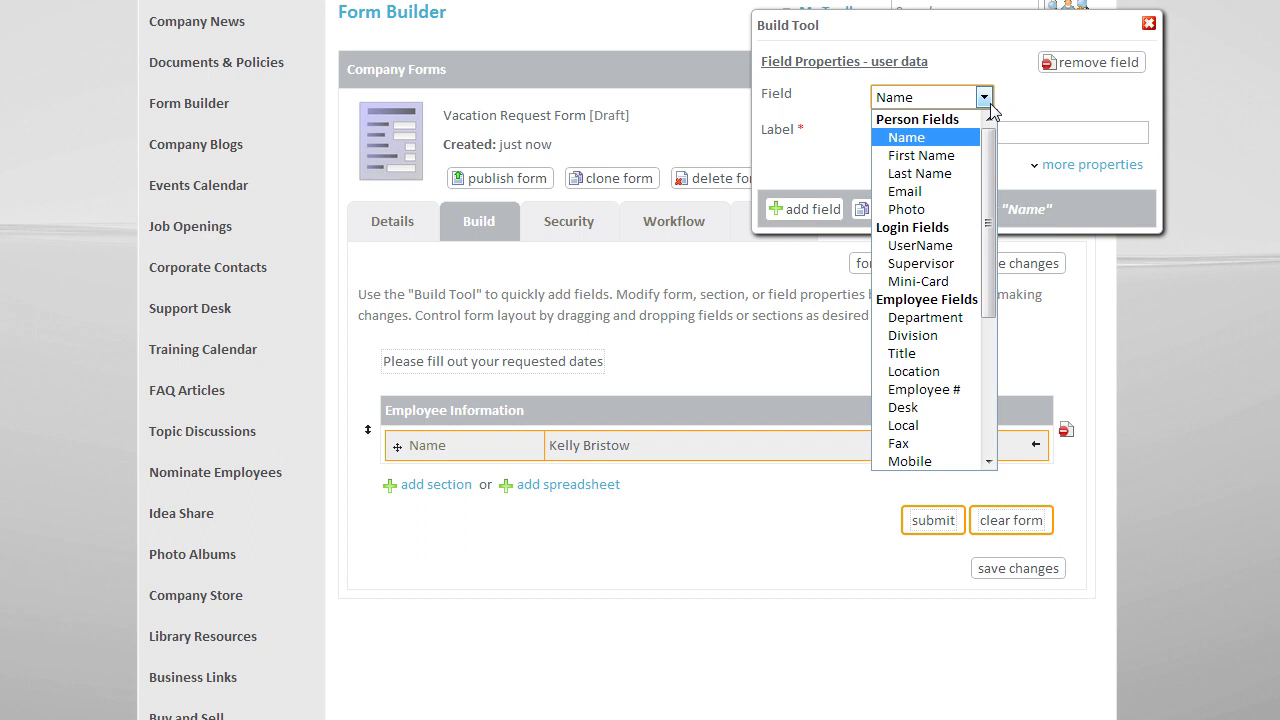
mouse_move(991, 152)
mouse_down()
mouse_move(990, 280)
mouse_move(989, 153)
mouse_up()
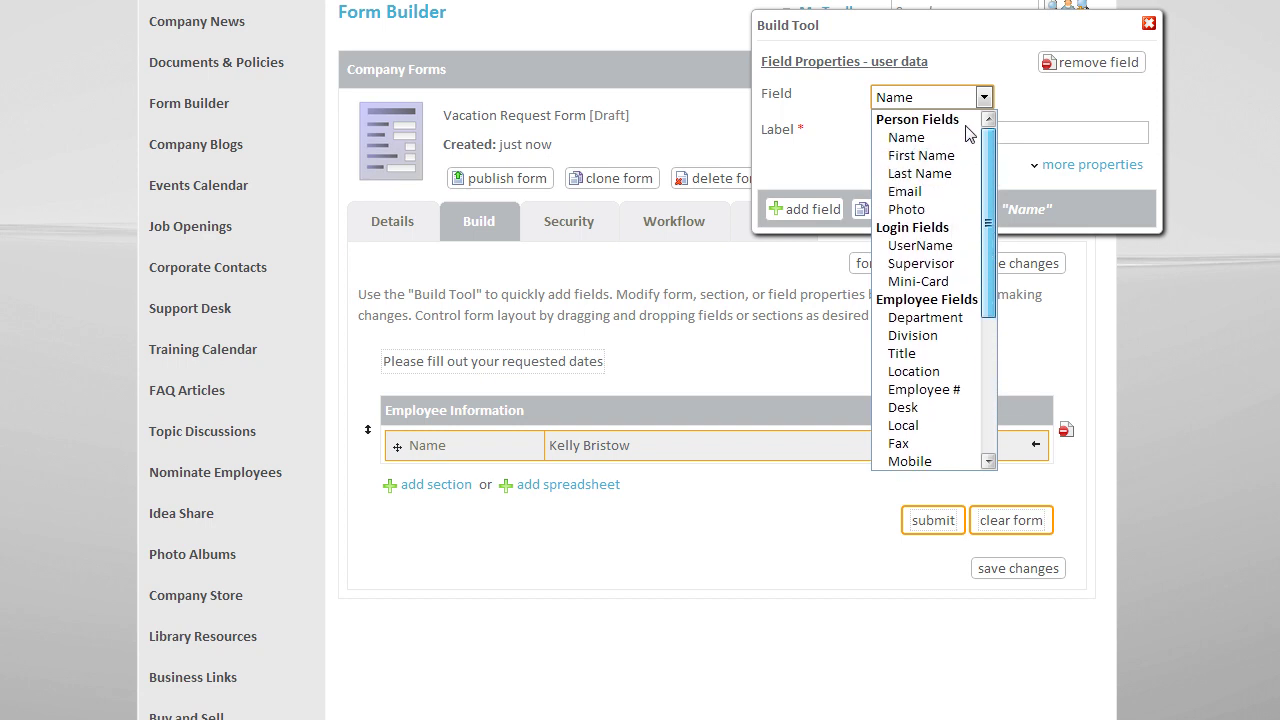
click(931, 281)
click(835, 136)
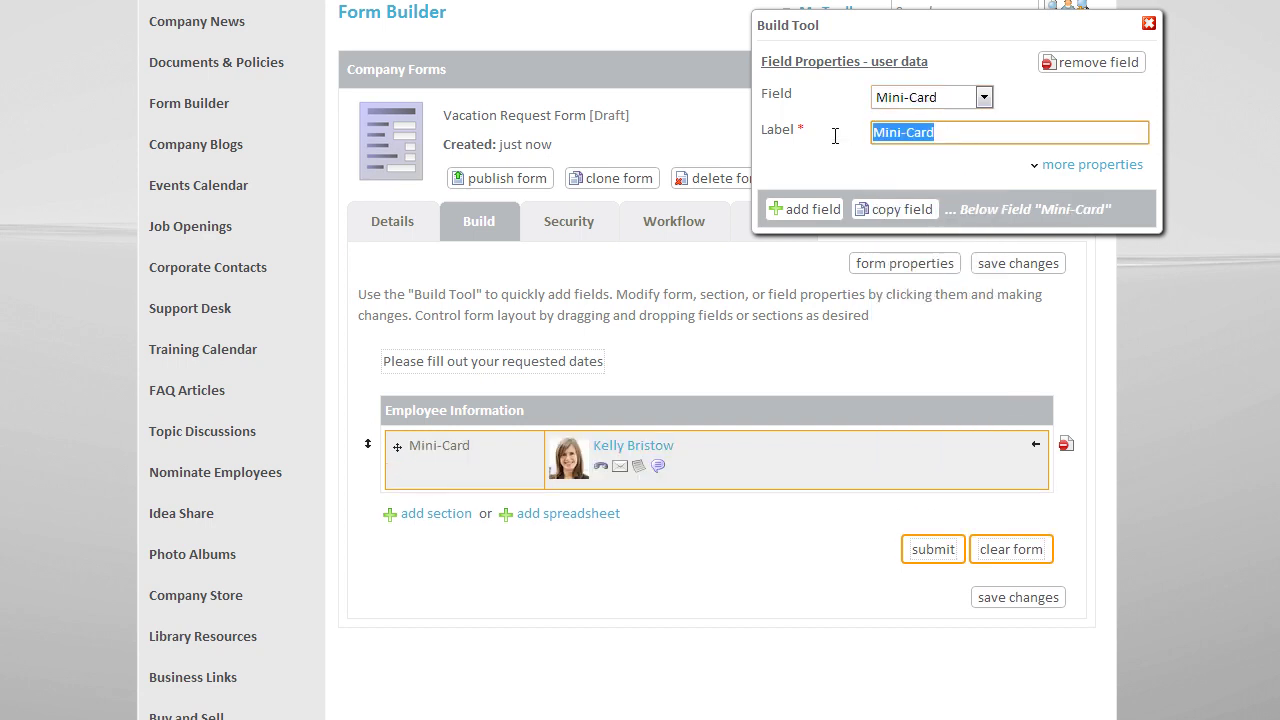
text(Name)
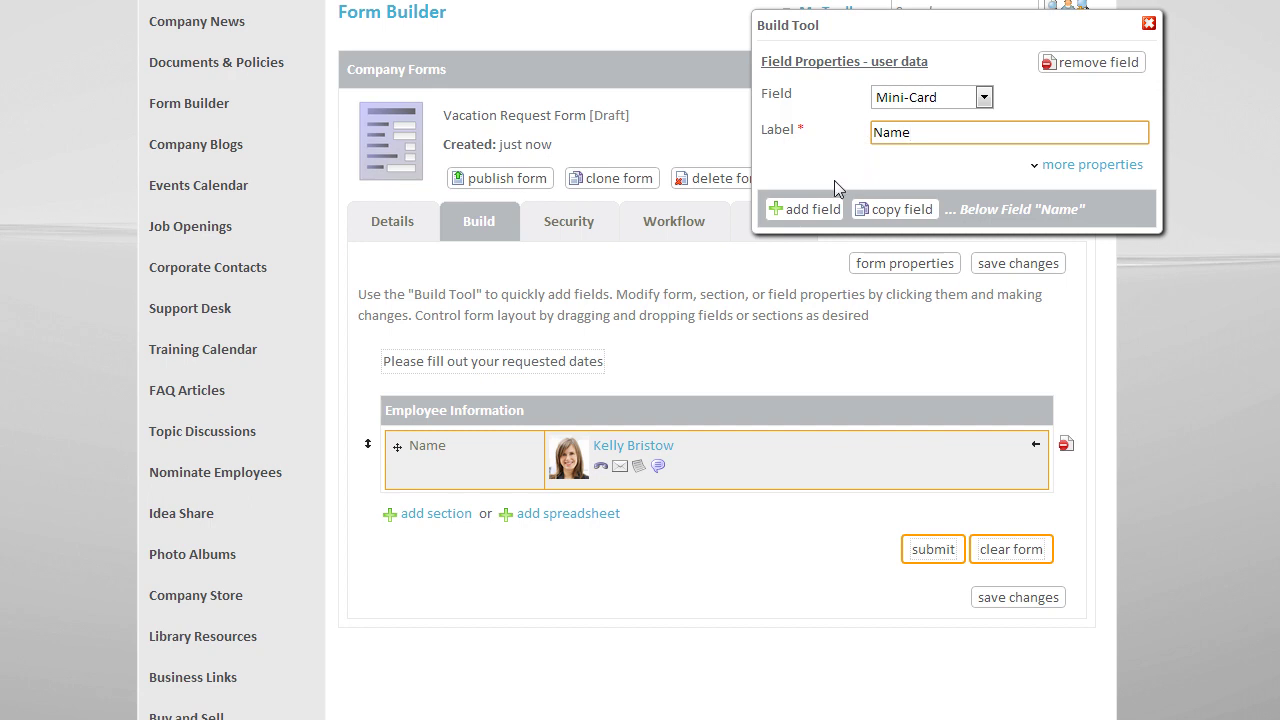
click(797, 214)
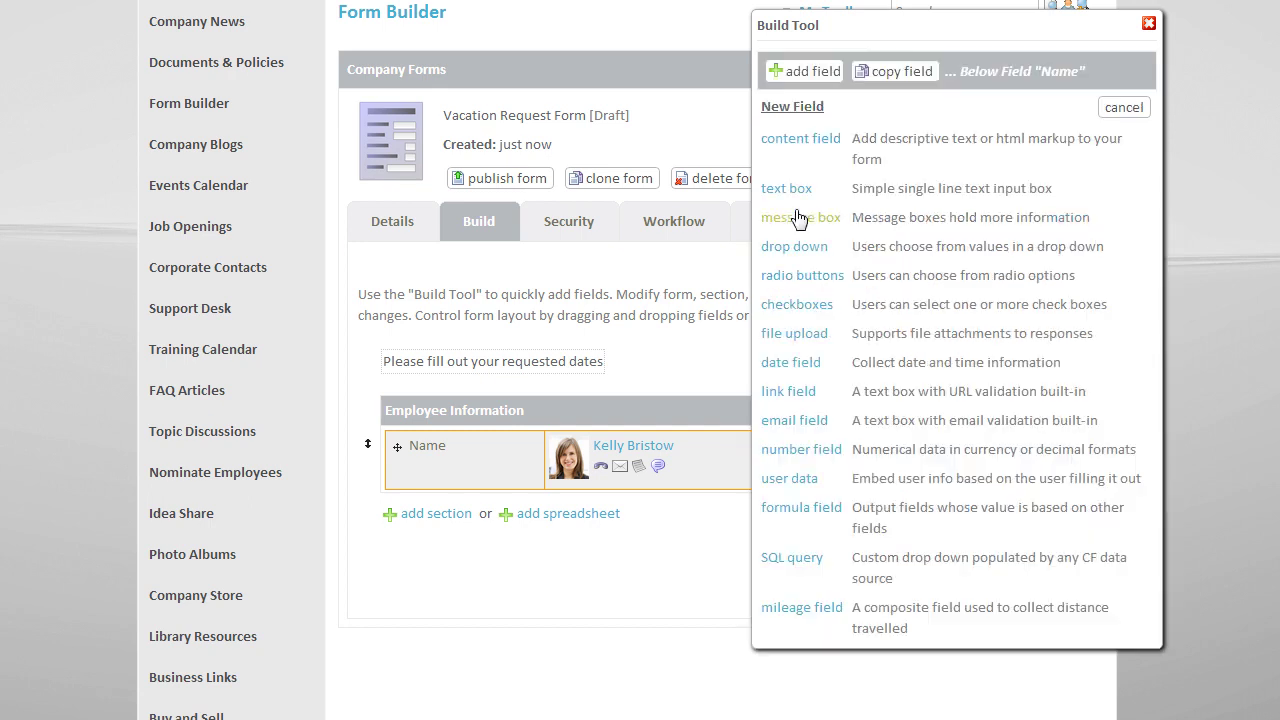
Step: Add a 'Submission date' field set to Date Only with Default Now (Oct 23, 2012)
click(780, 365)
text(Submissi)
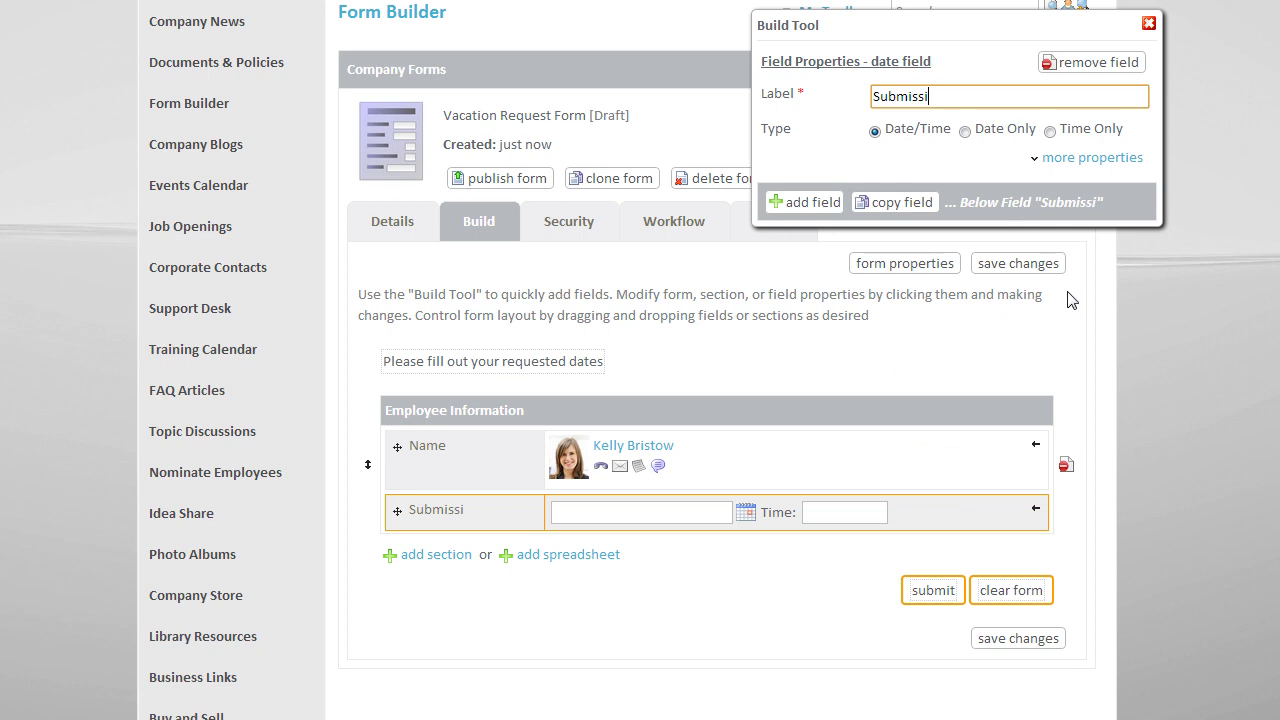
text(on date)
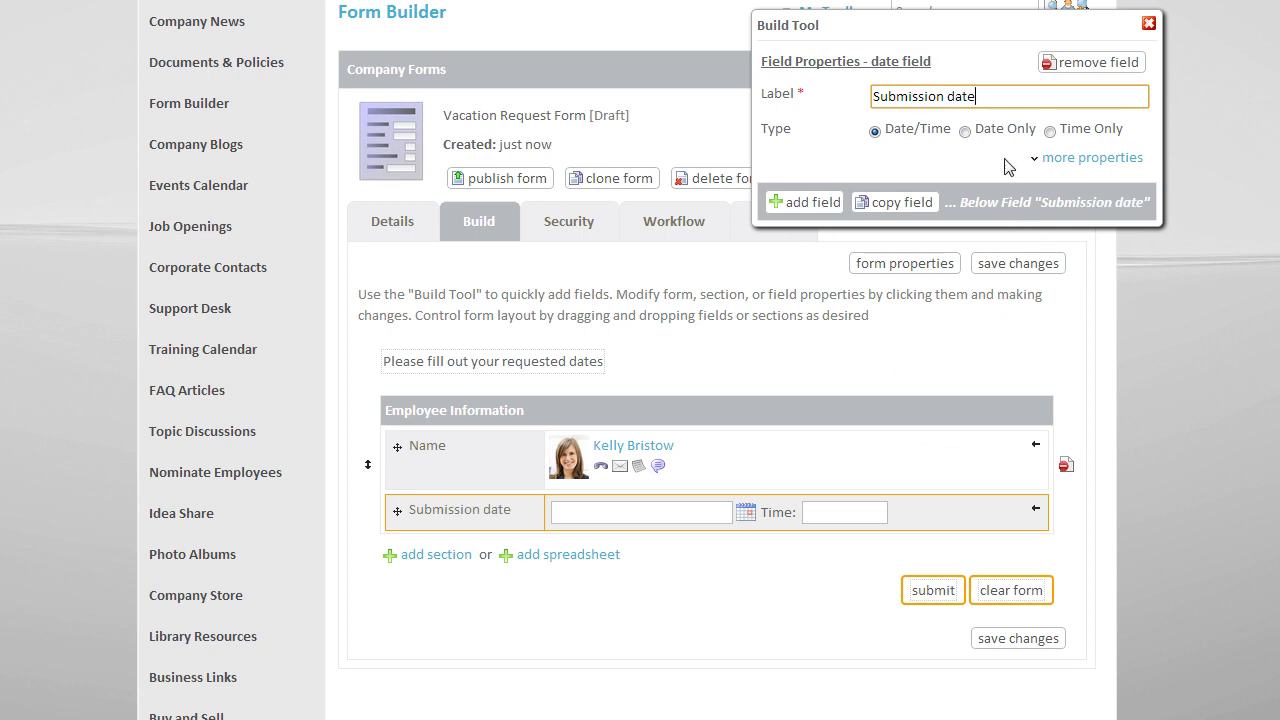
click(1045, 159)
click(876, 218)
click(964, 189)
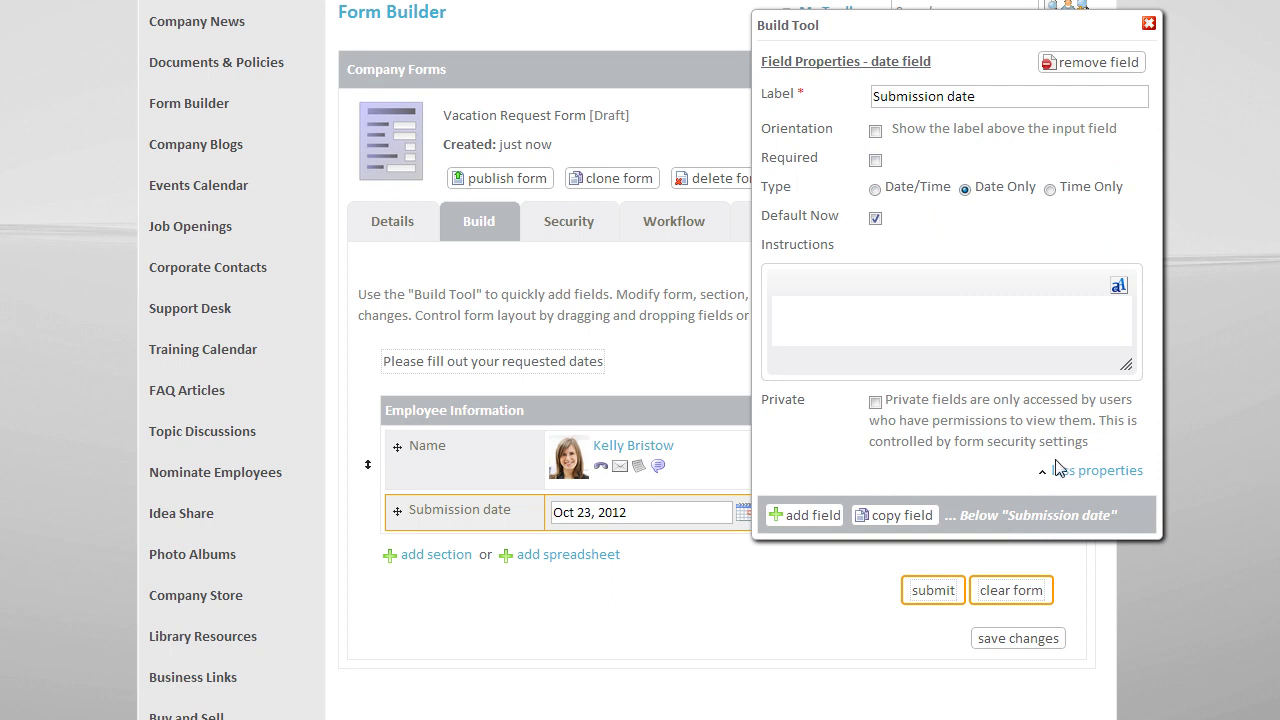
click(1150, 24)
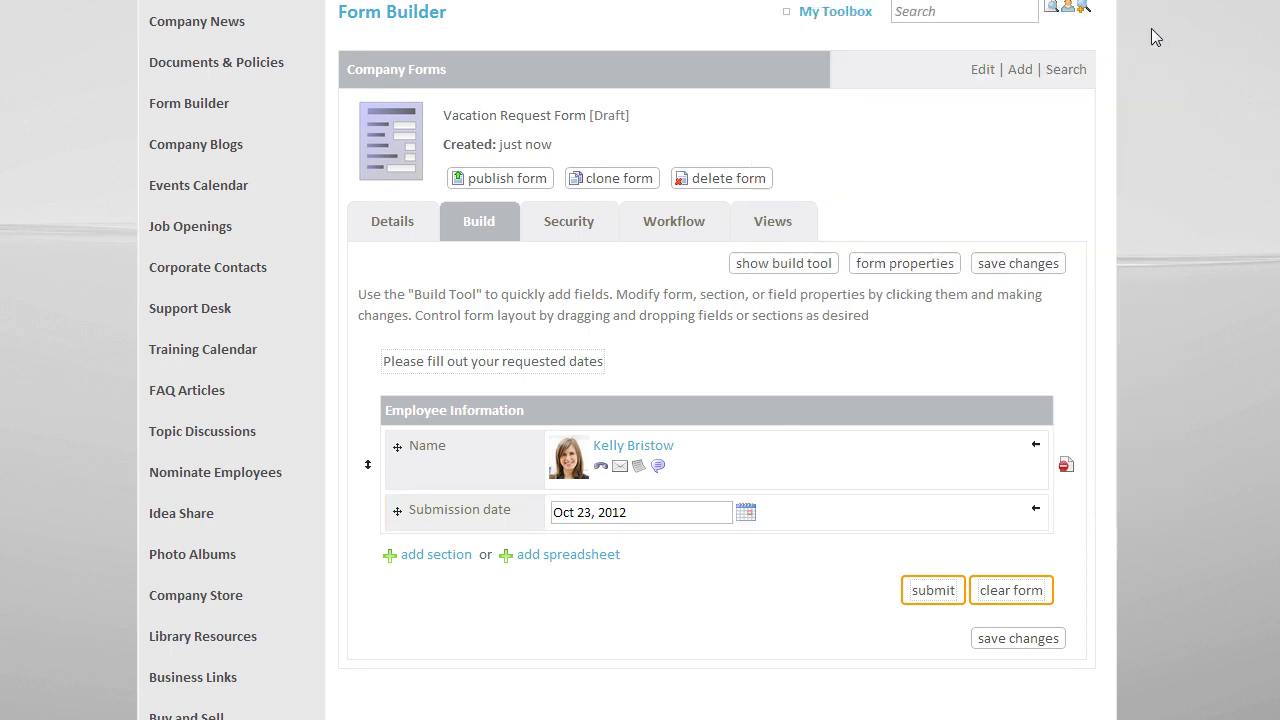
scroll(938, 467, down, 2)
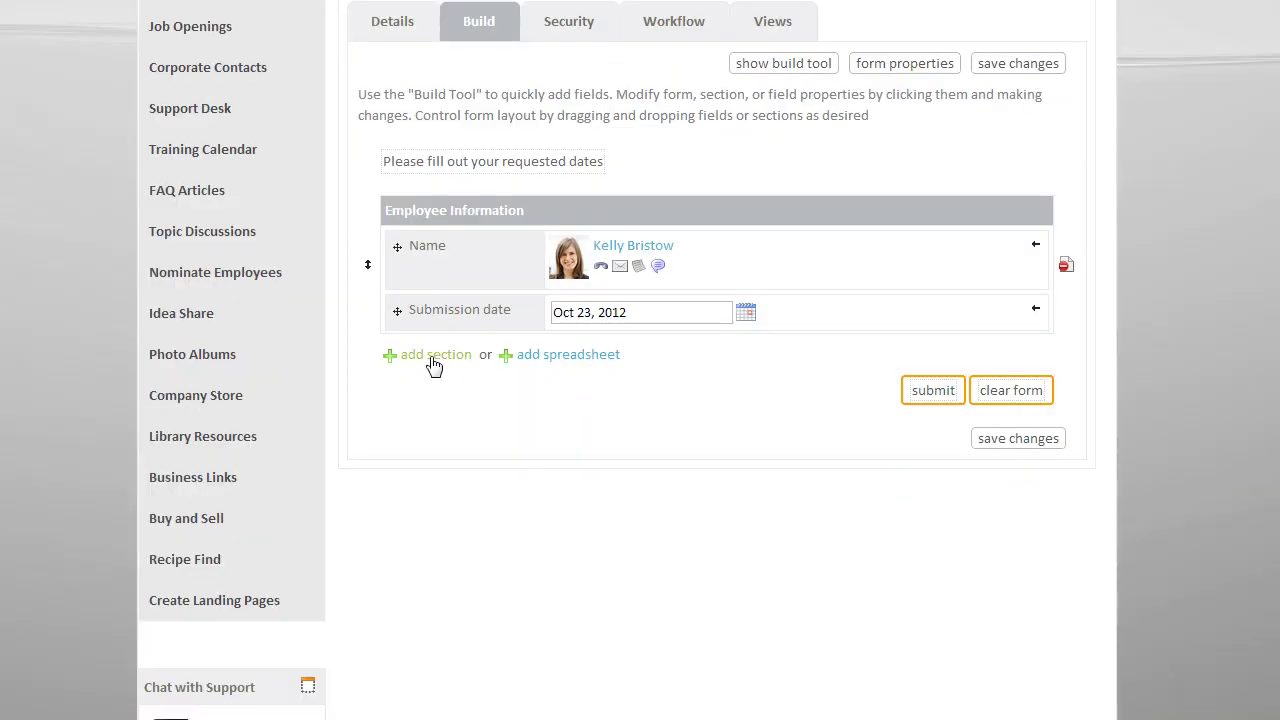
Step: Add a 'Requested Dates' section with a required, Date Only 'From' date field
click(433, 356)
text(Reque)
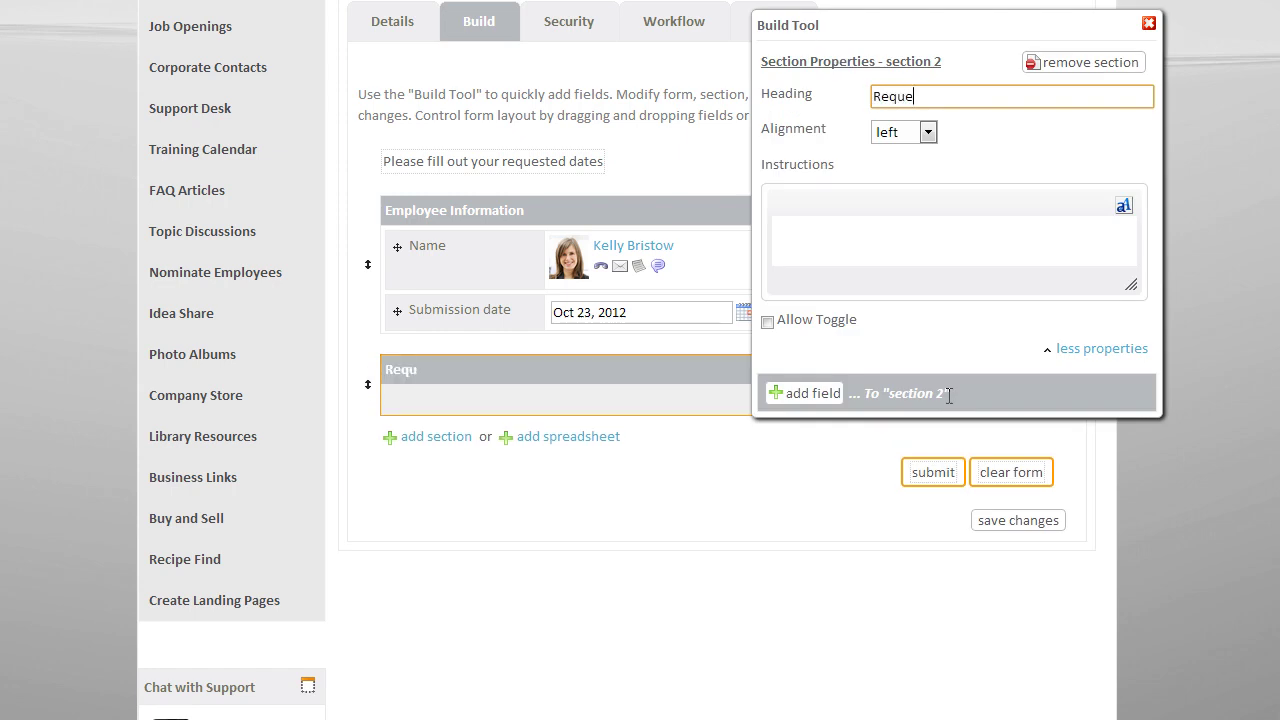
text(sted Dates)
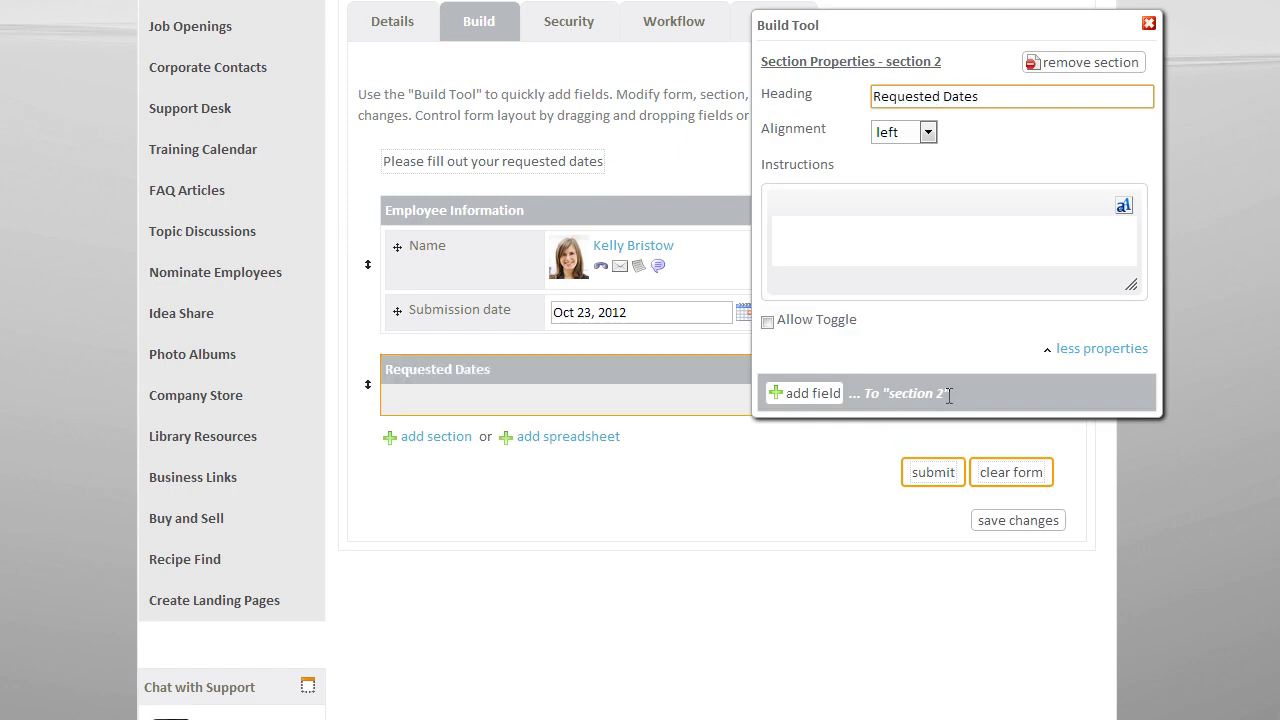
click(835, 393)
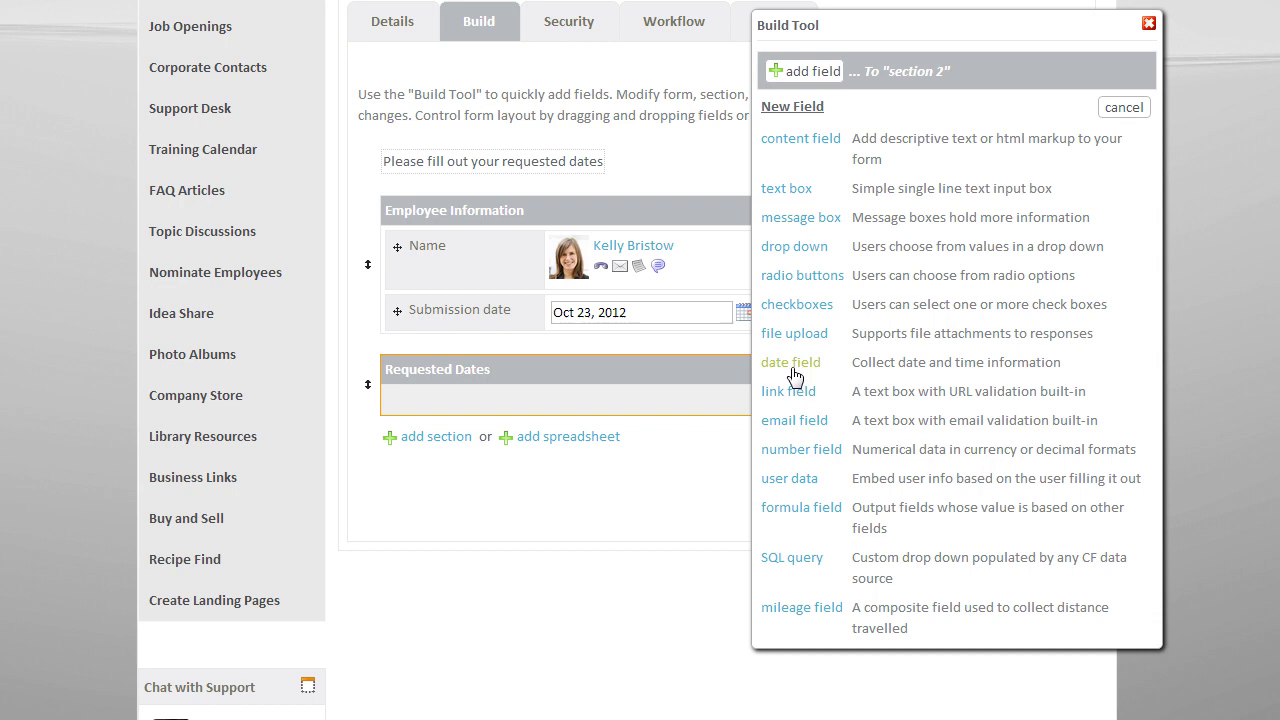
click(809, 366)
text(From)
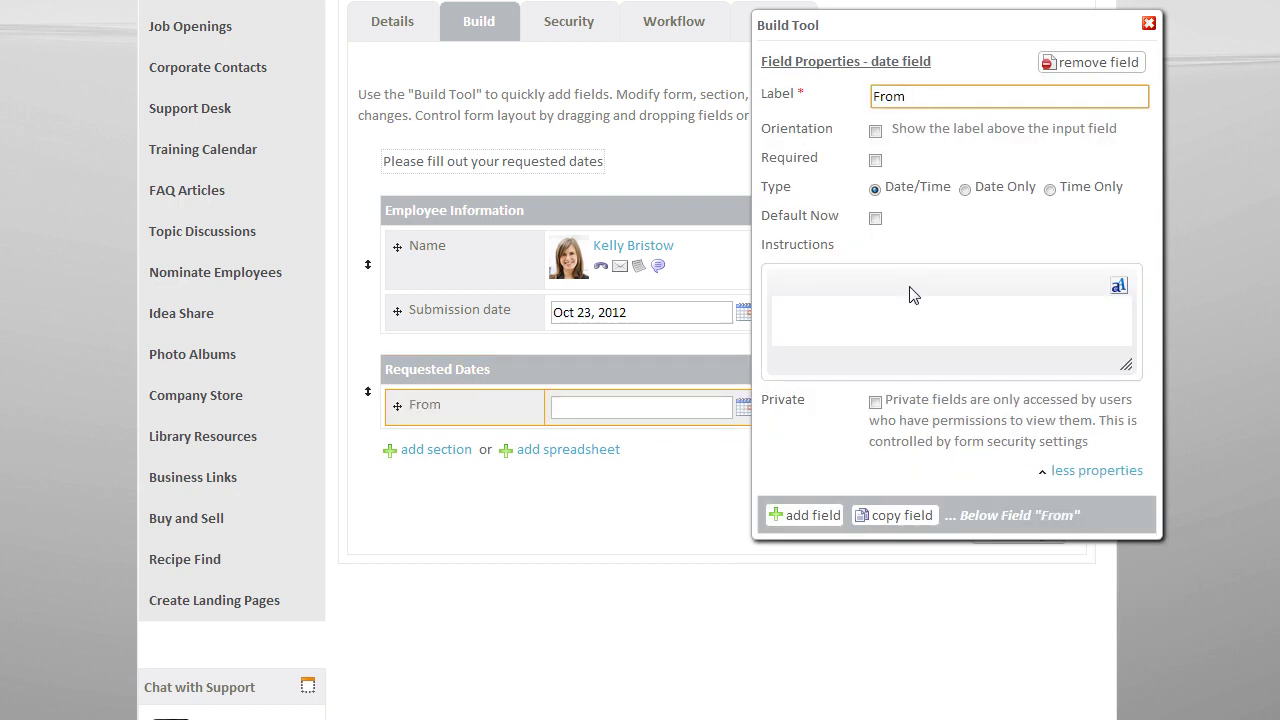
click(875, 161)
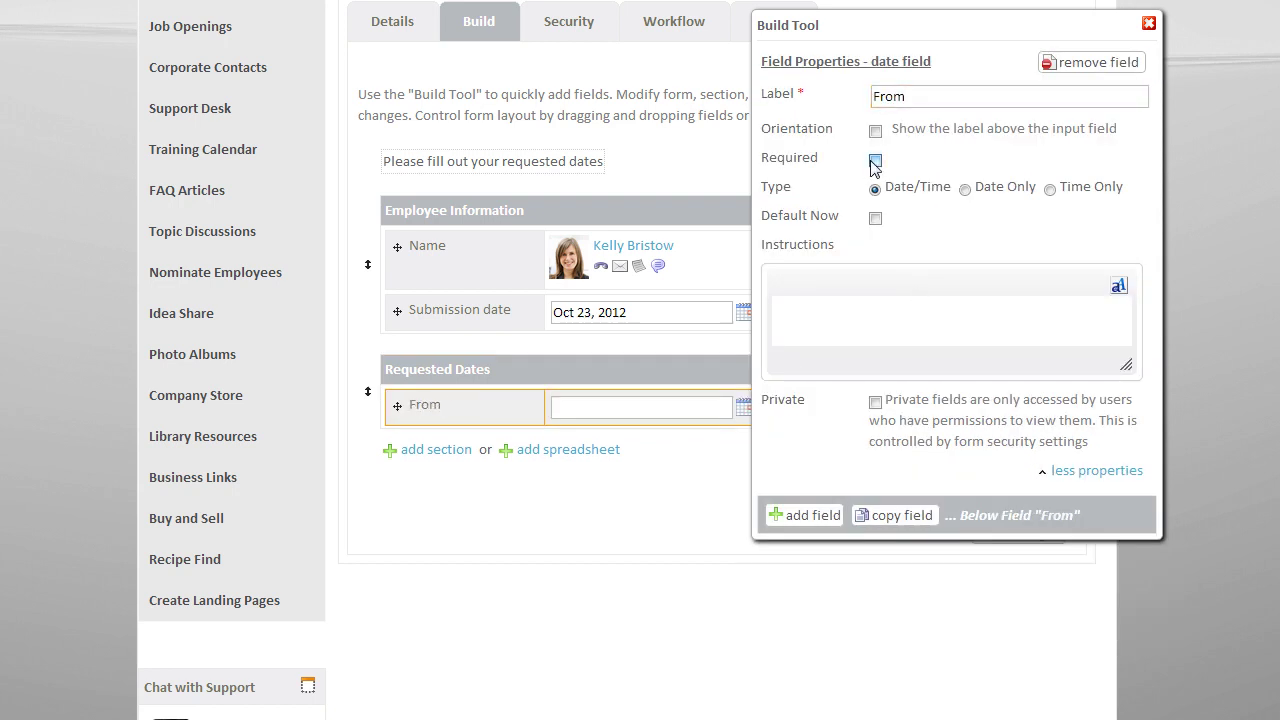
click(964, 195)
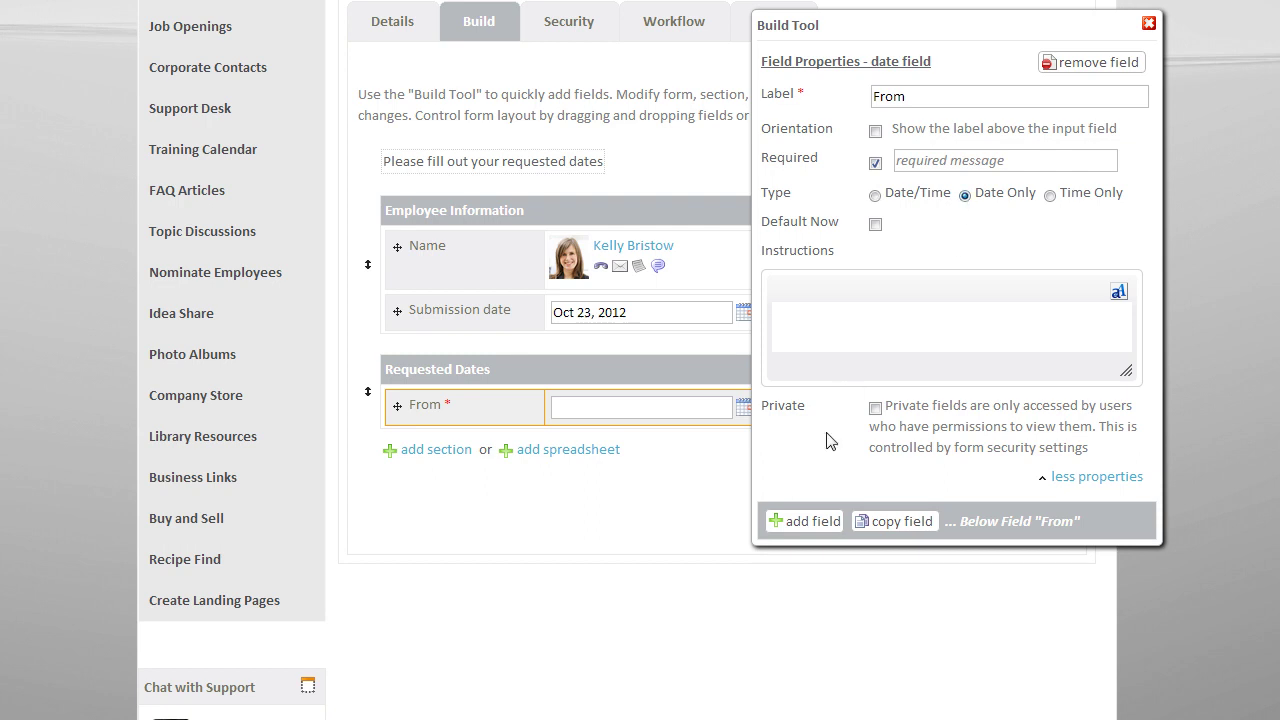
Step: Add a second date field 'To' below From and mark it Required
click(824, 540)
click(795, 372)
text(To)
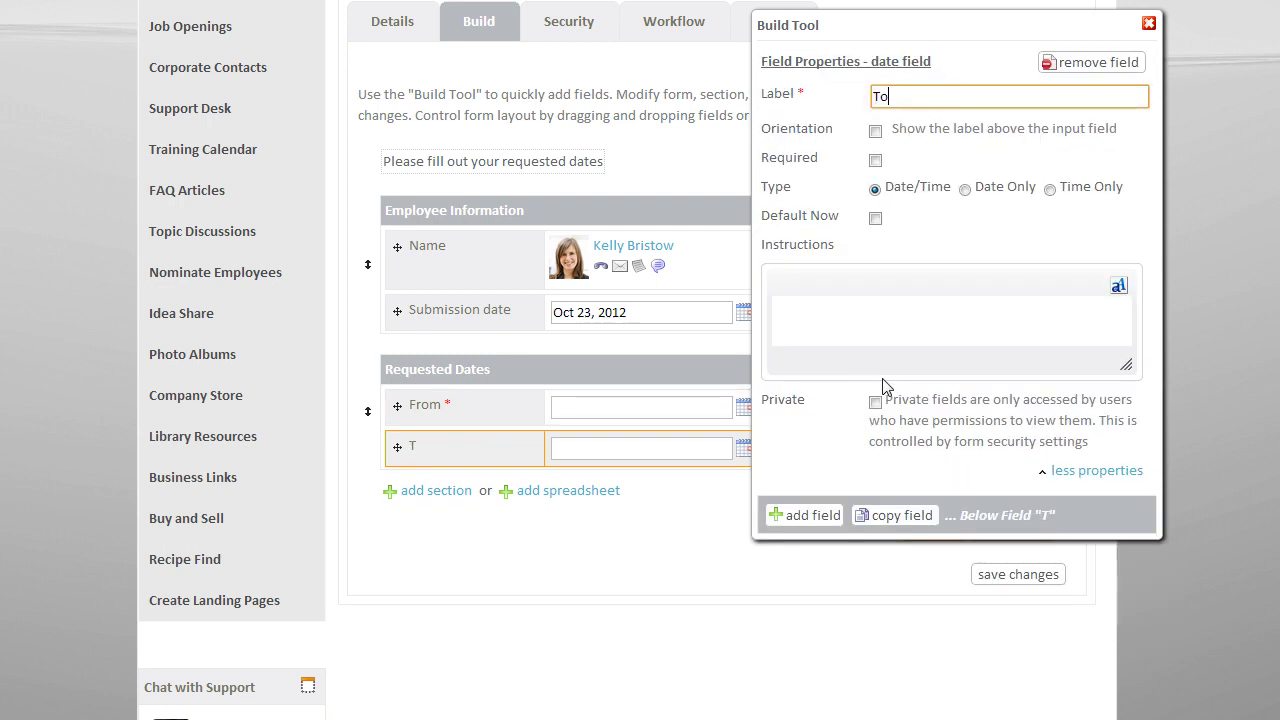
click(875, 161)
Step: Make To Date Only and add a 'Comments' message box using the HTML Editor
click(964, 195)
click(806, 521)
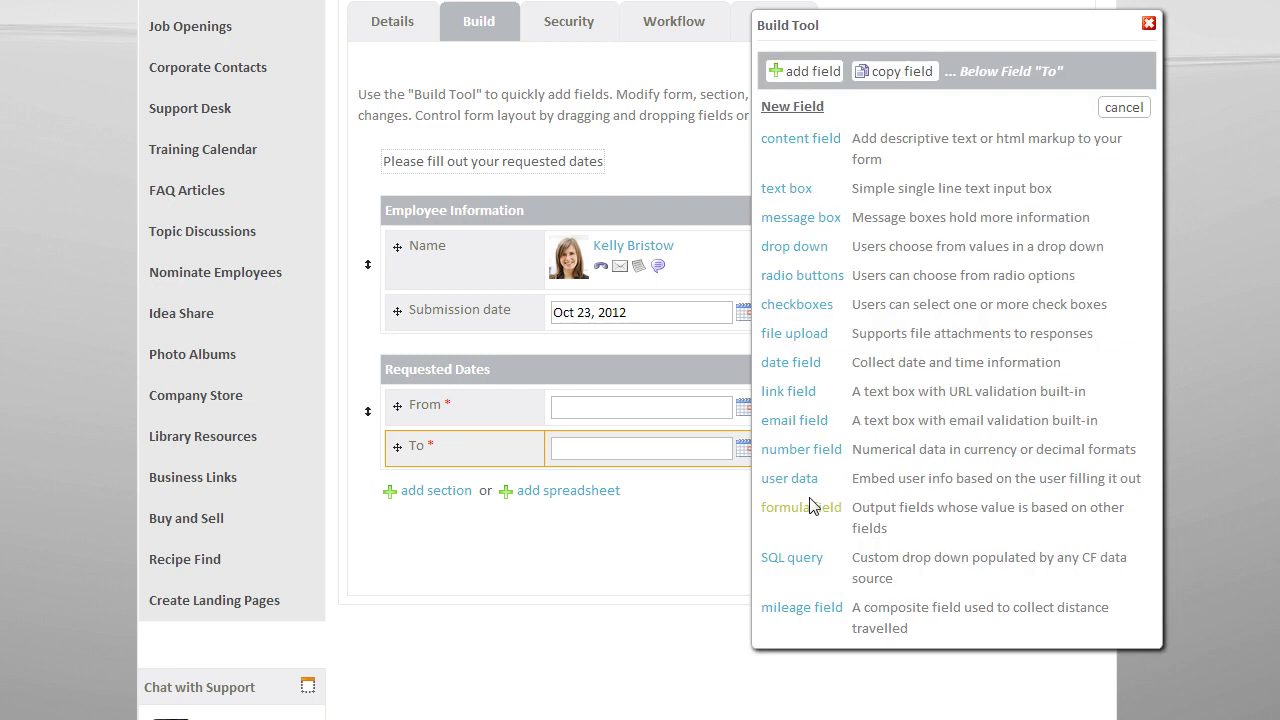
click(820, 214)
text(Comments)
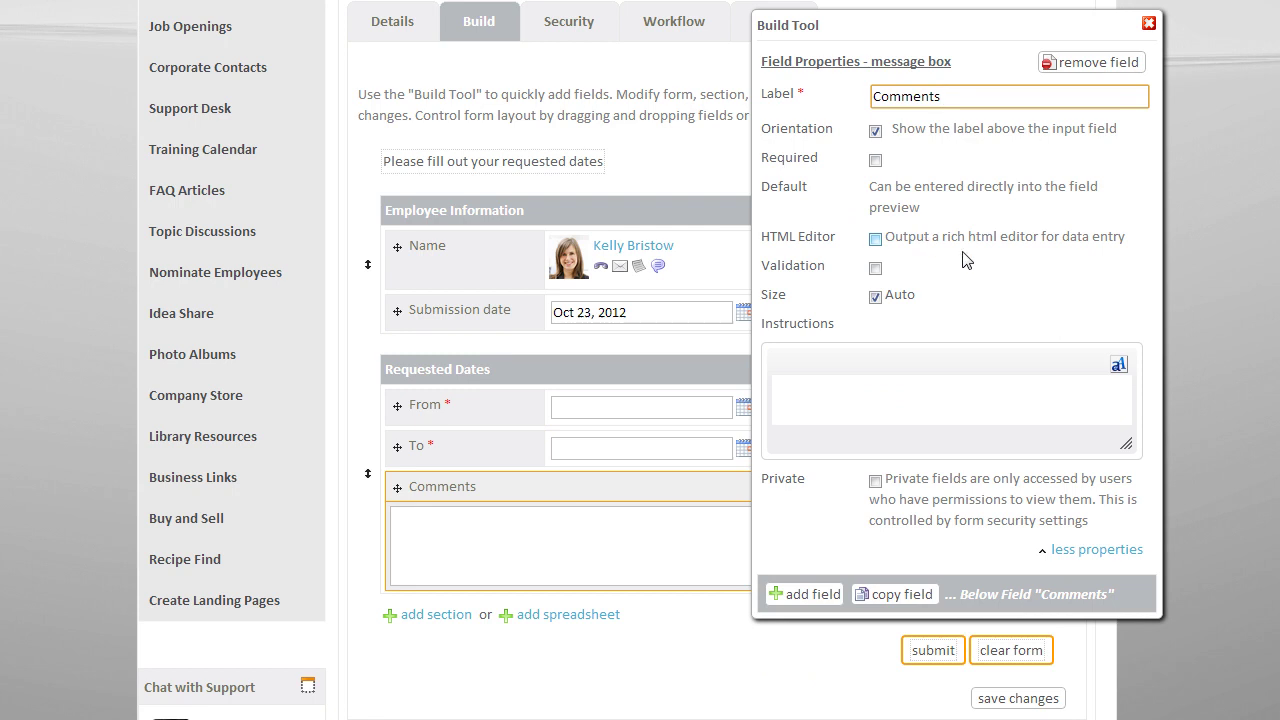
scroll(1201, 316, down, 1)
click(875, 238)
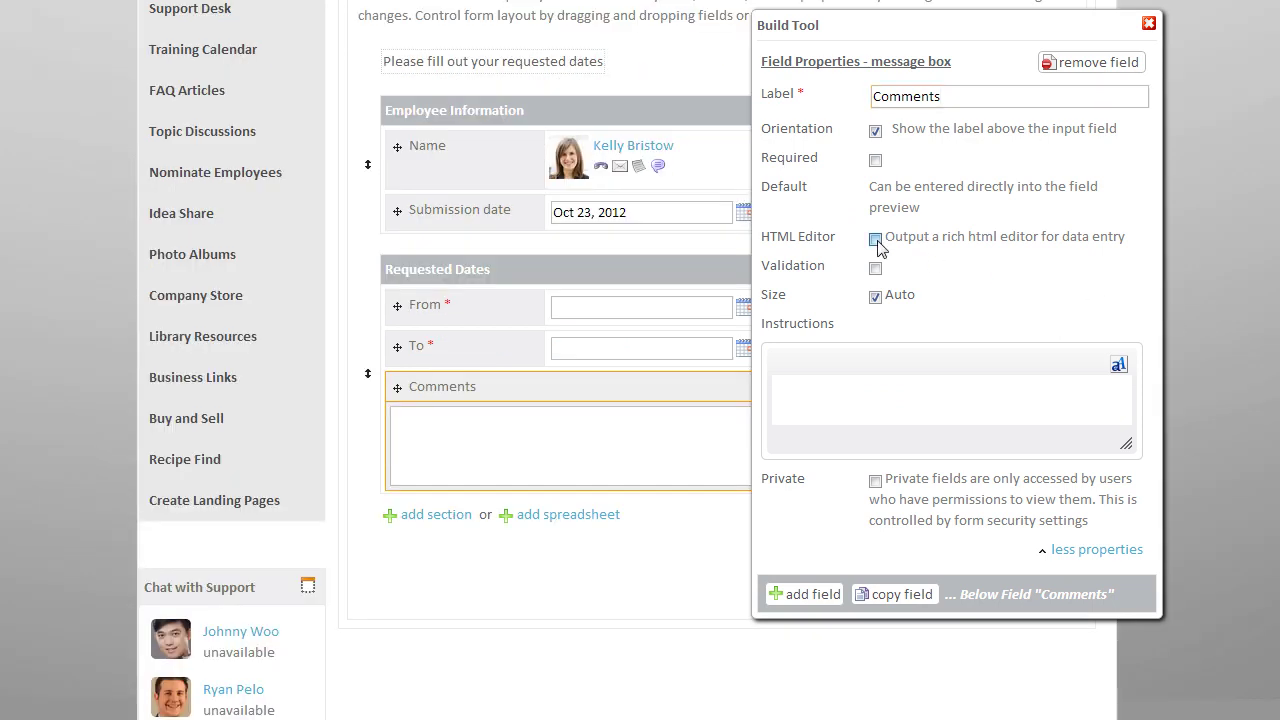
click(1148, 23)
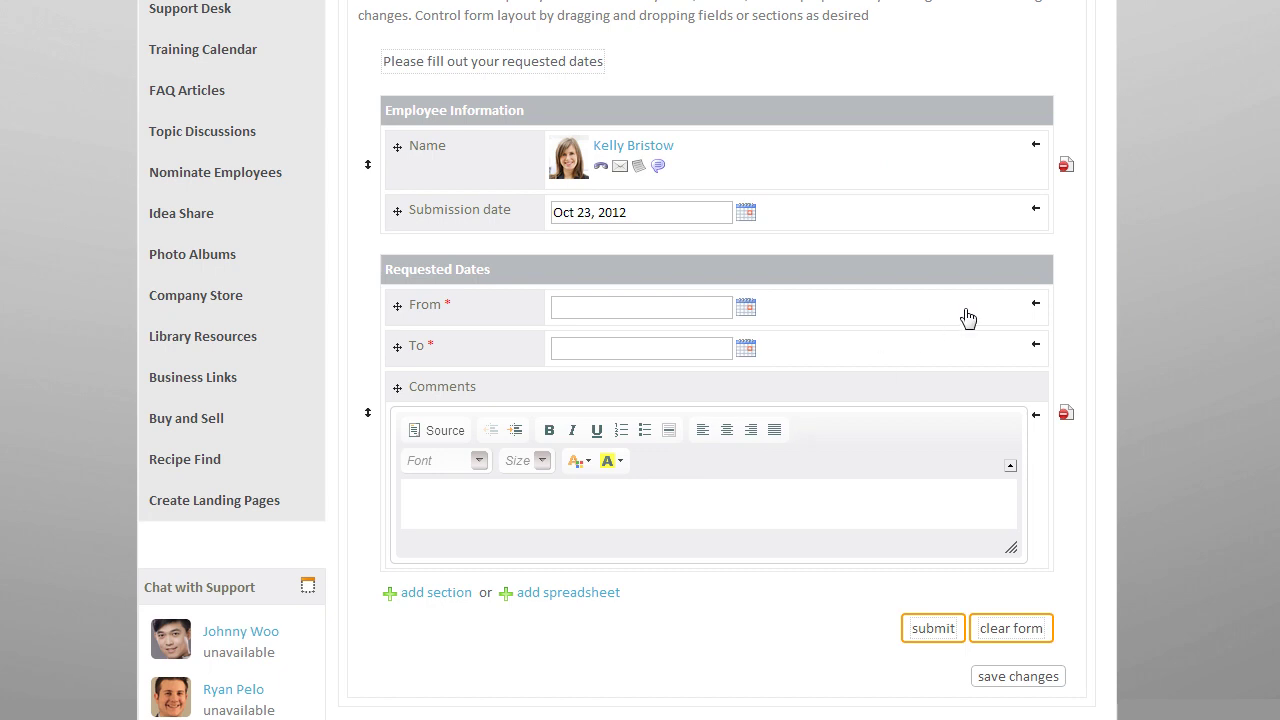
Step: Place From and To side by side on one row and save the form
click(1036, 307)
click(1036, 346)
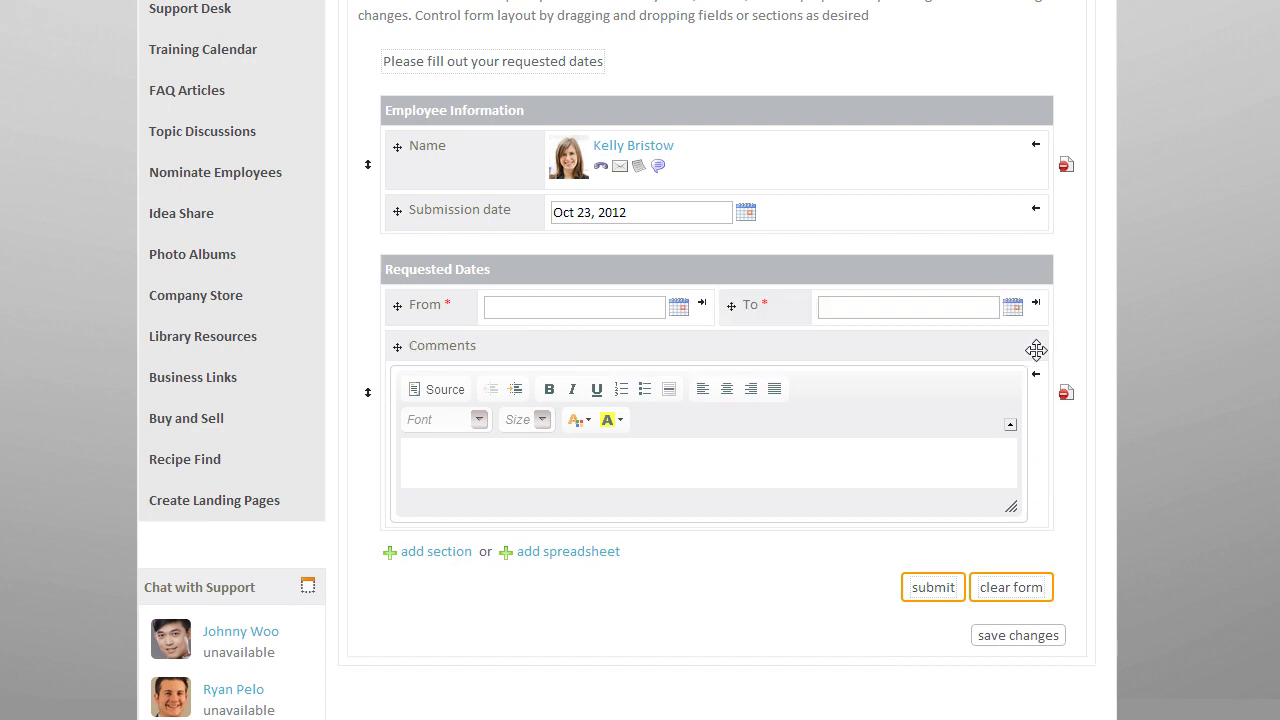
click(1022, 637)
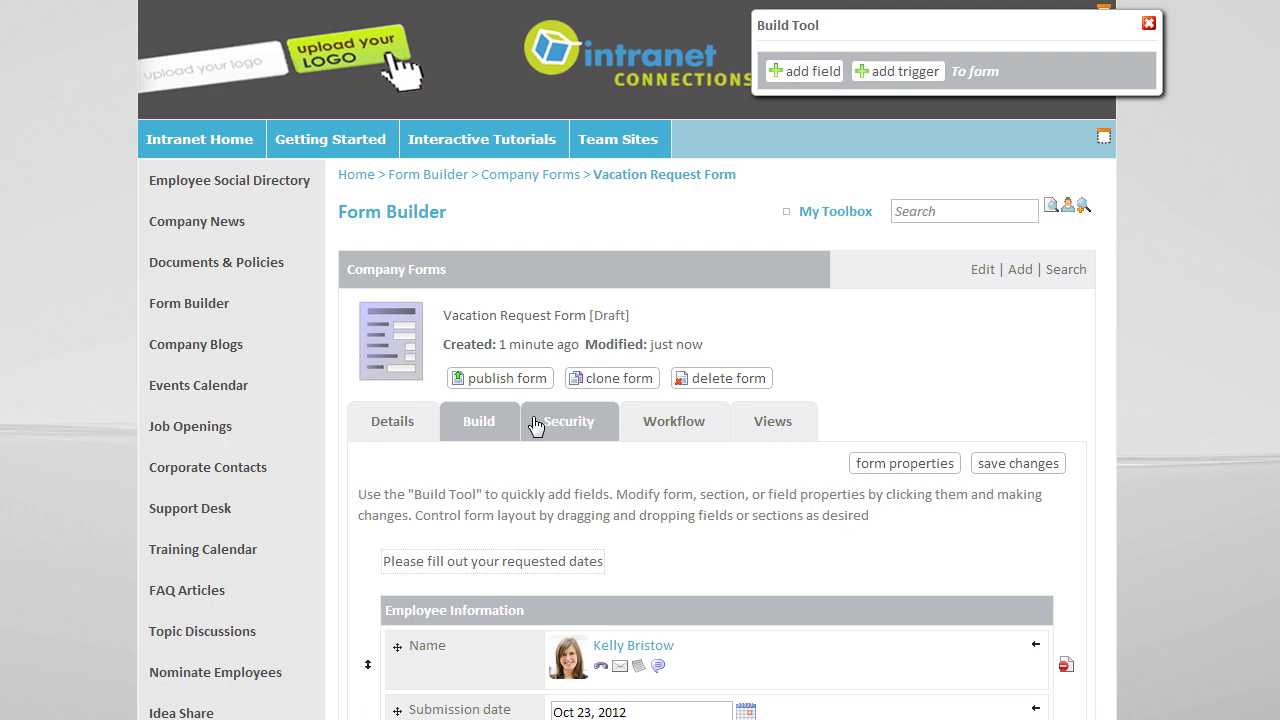
Step: Publish the Vacation Request Form with the Advertise Now option
click(507, 380)
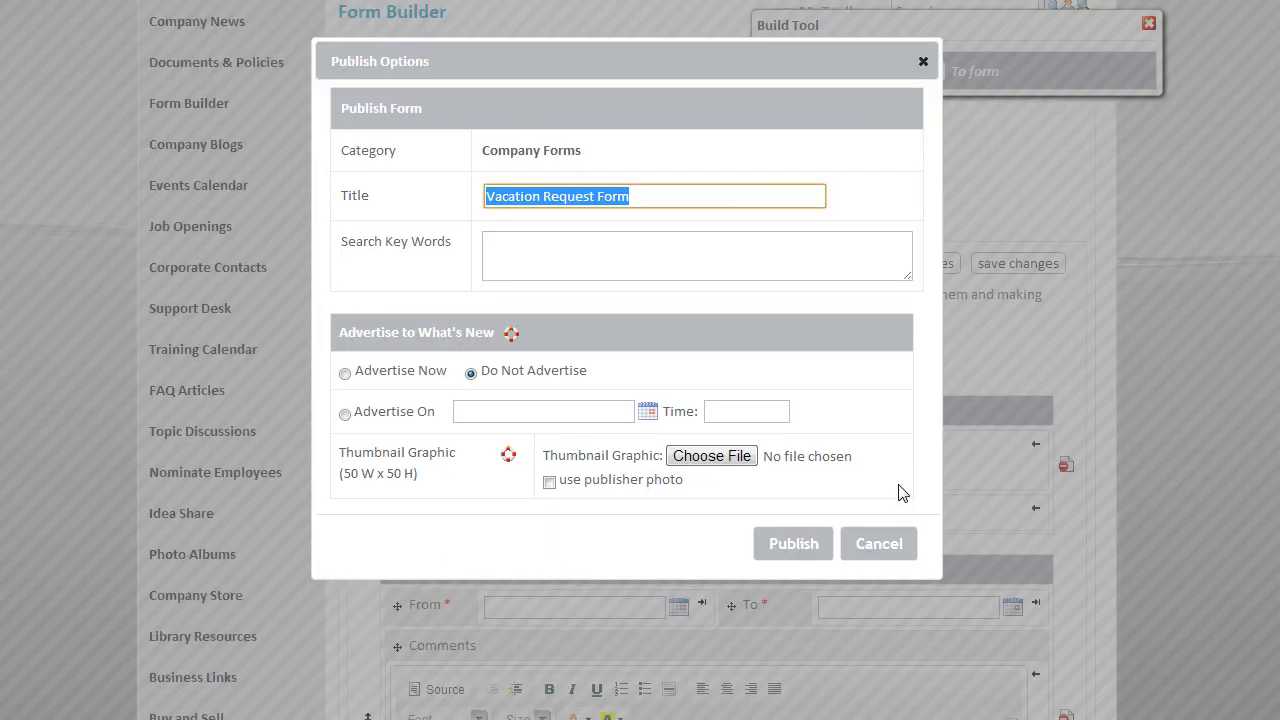
click(345, 374)
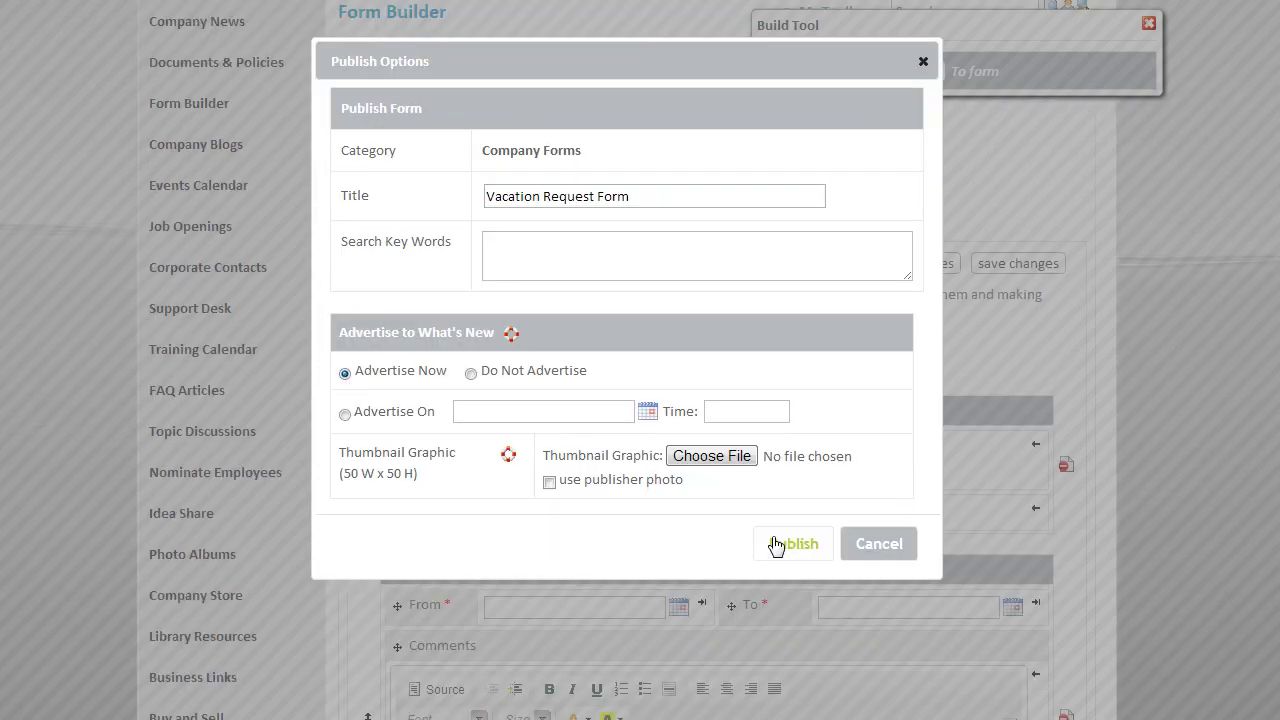
click(773, 543)
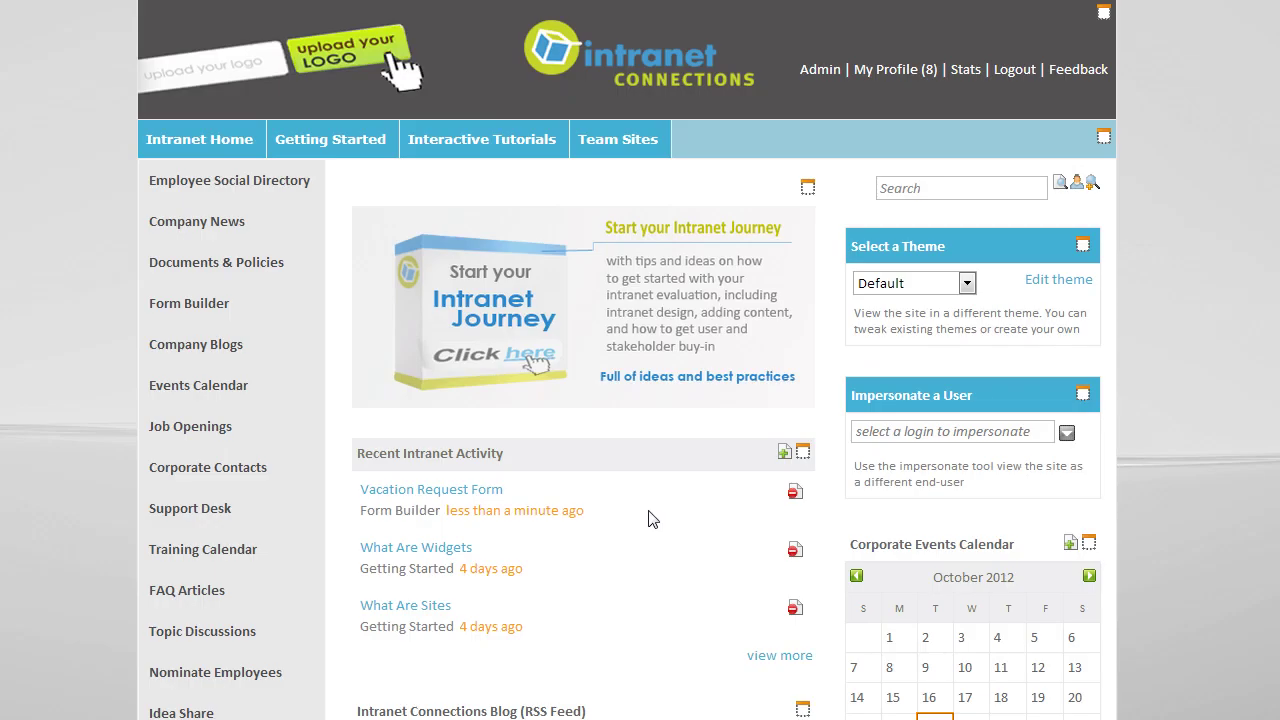
scroll(646, 517, down, 1)
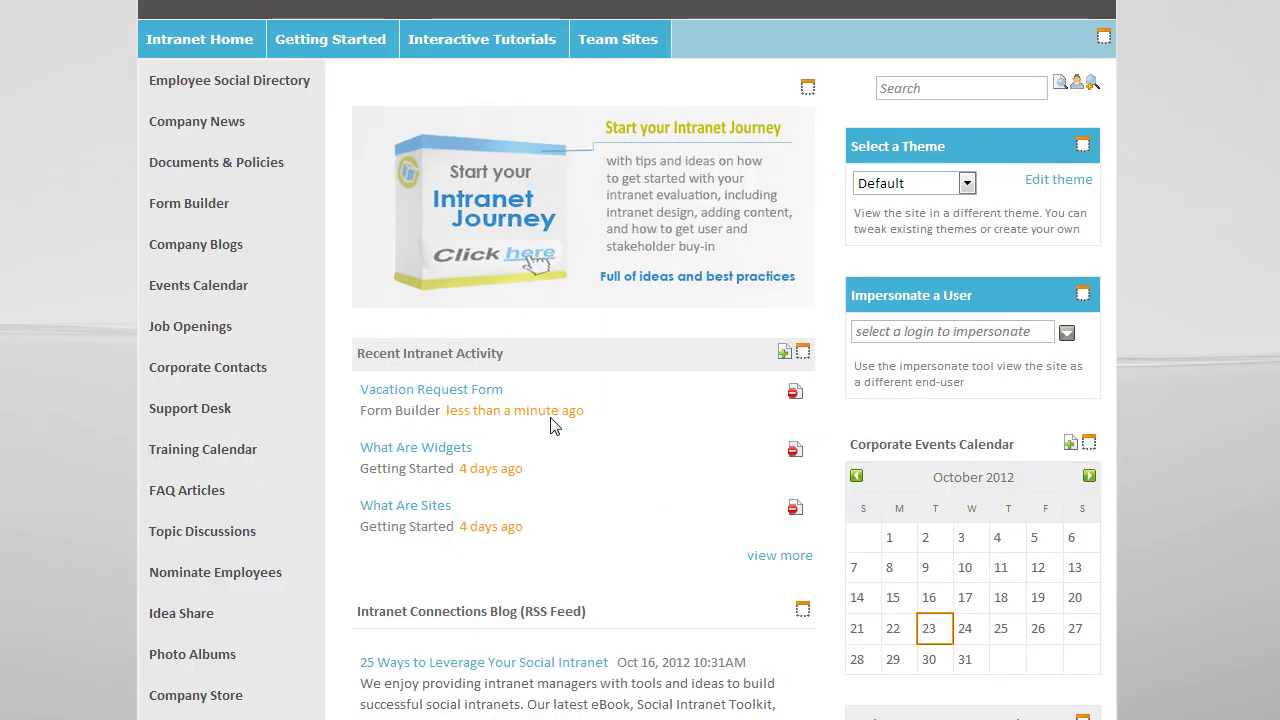
Step: Open the published Vacation Request Form and request Oct 27 to Oct 28, 2012
click(471, 396)
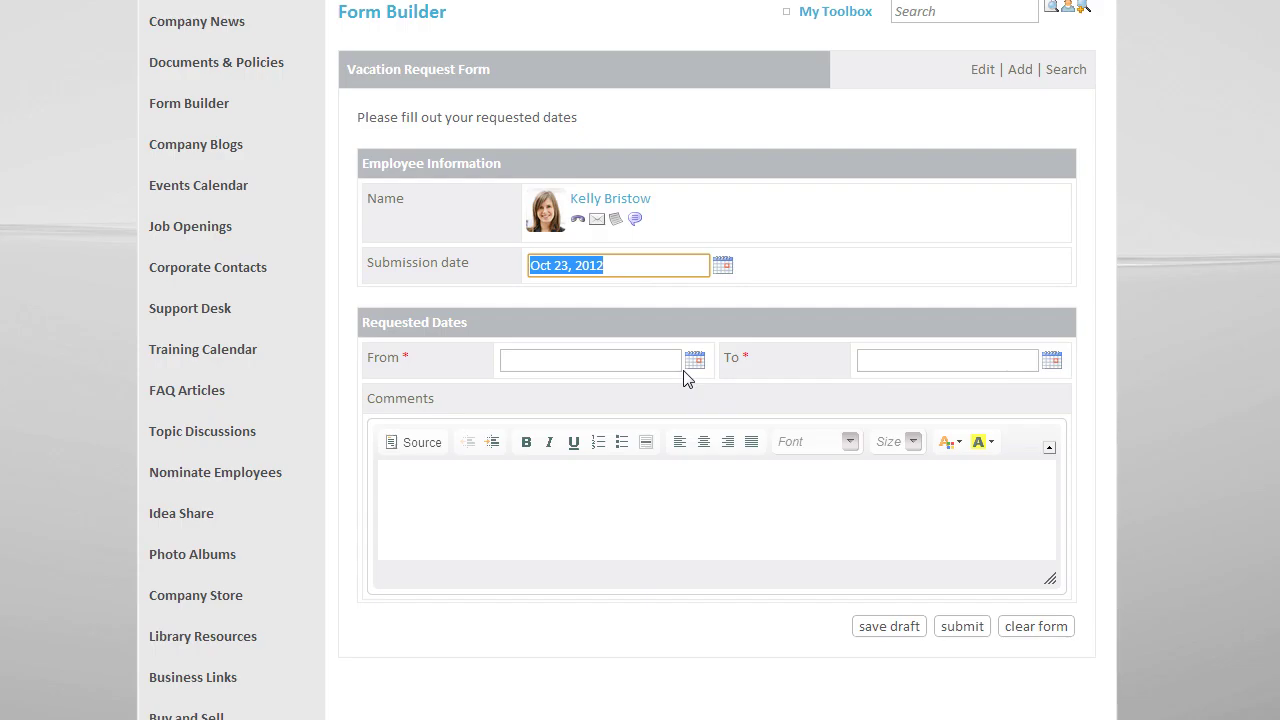
click(694, 361)
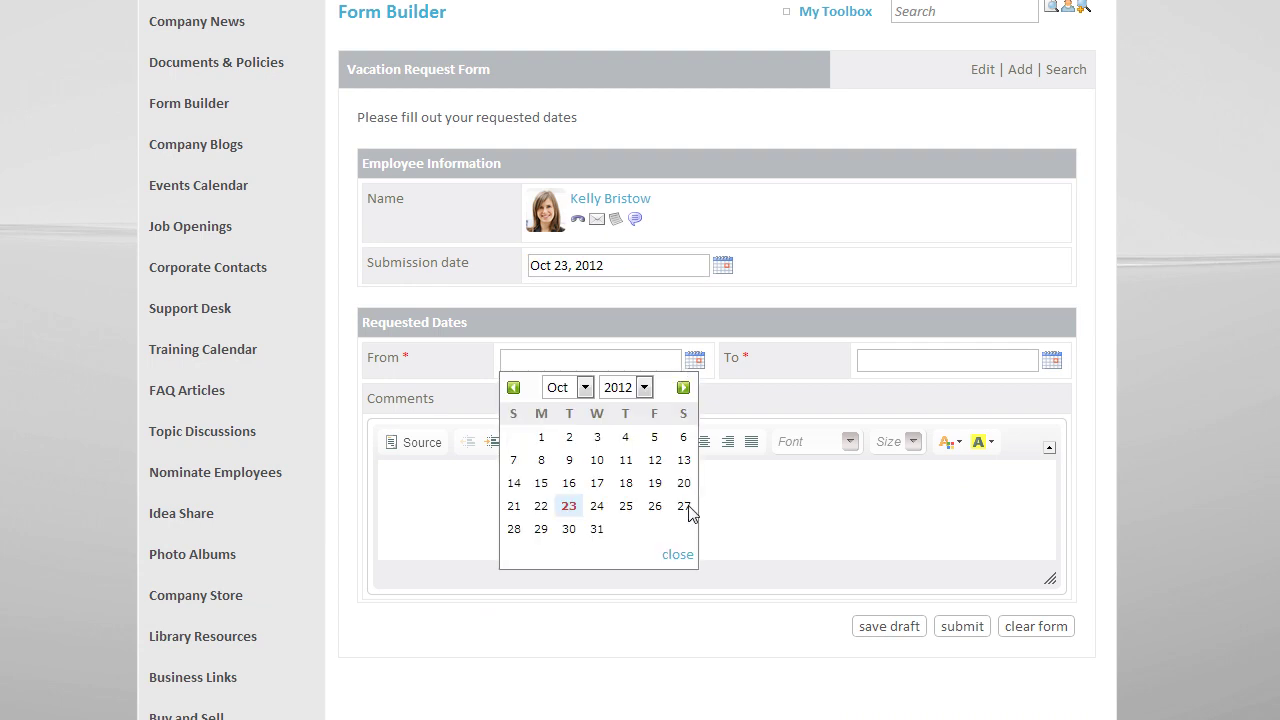
click(688, 505)
click(1051, 360)
click(866, 532)
Step: Make the 'Miami!' comment bold and submit the vacation request
click(790, 514)
drag(665, 493, 330, 489)
click(526, 442)
click(884, 537)
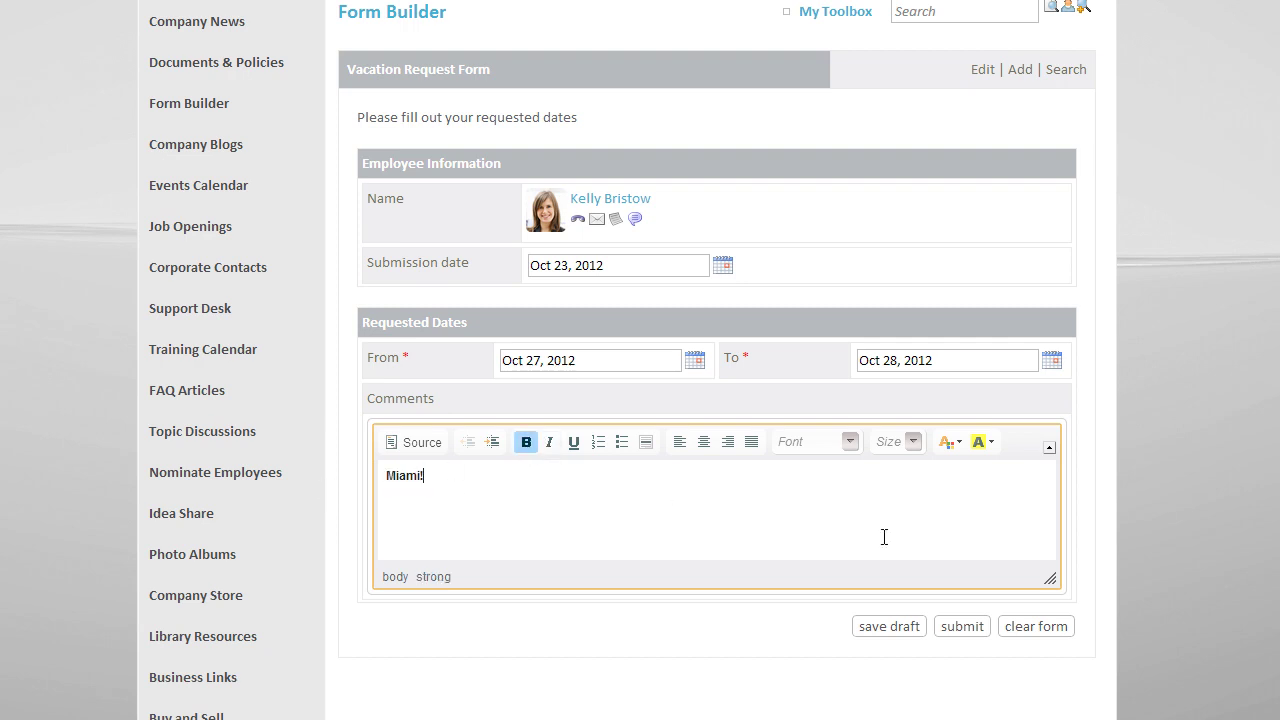
click(960, 628)
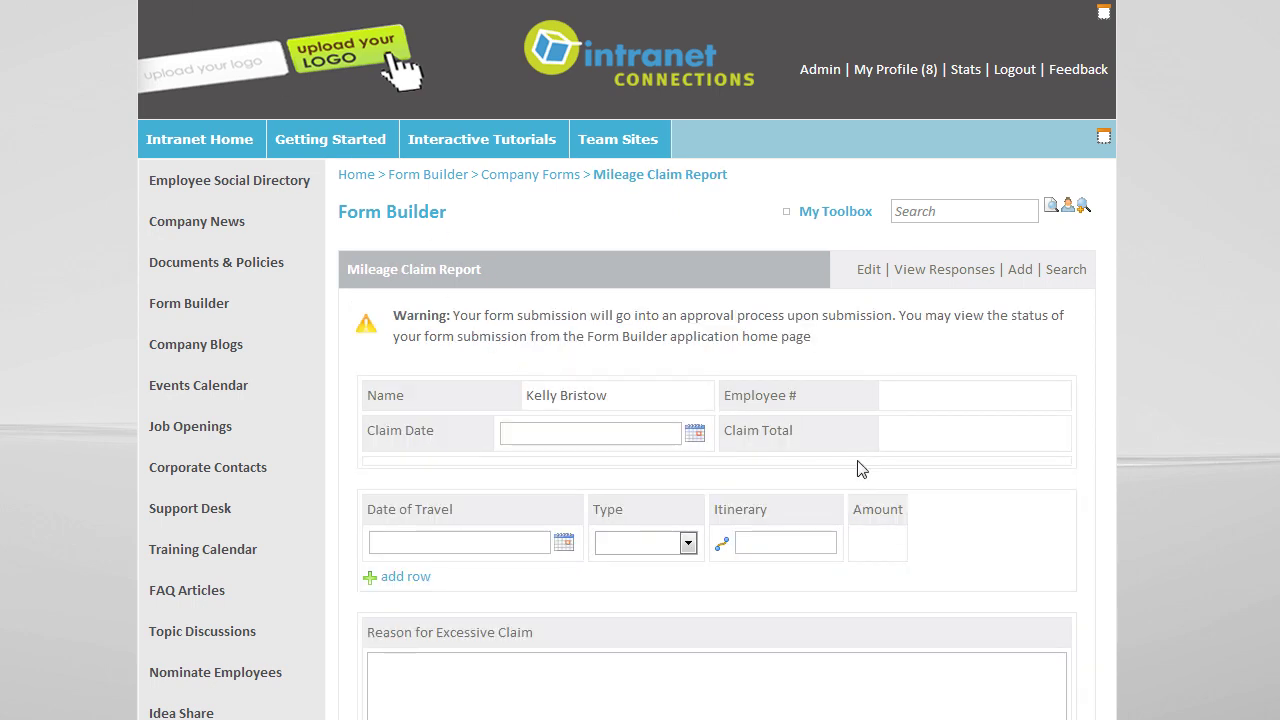
Step: Map a start and destination in the itinerary calculator to get a 4.04-mile distance
scroll(880, 475, down, 1)
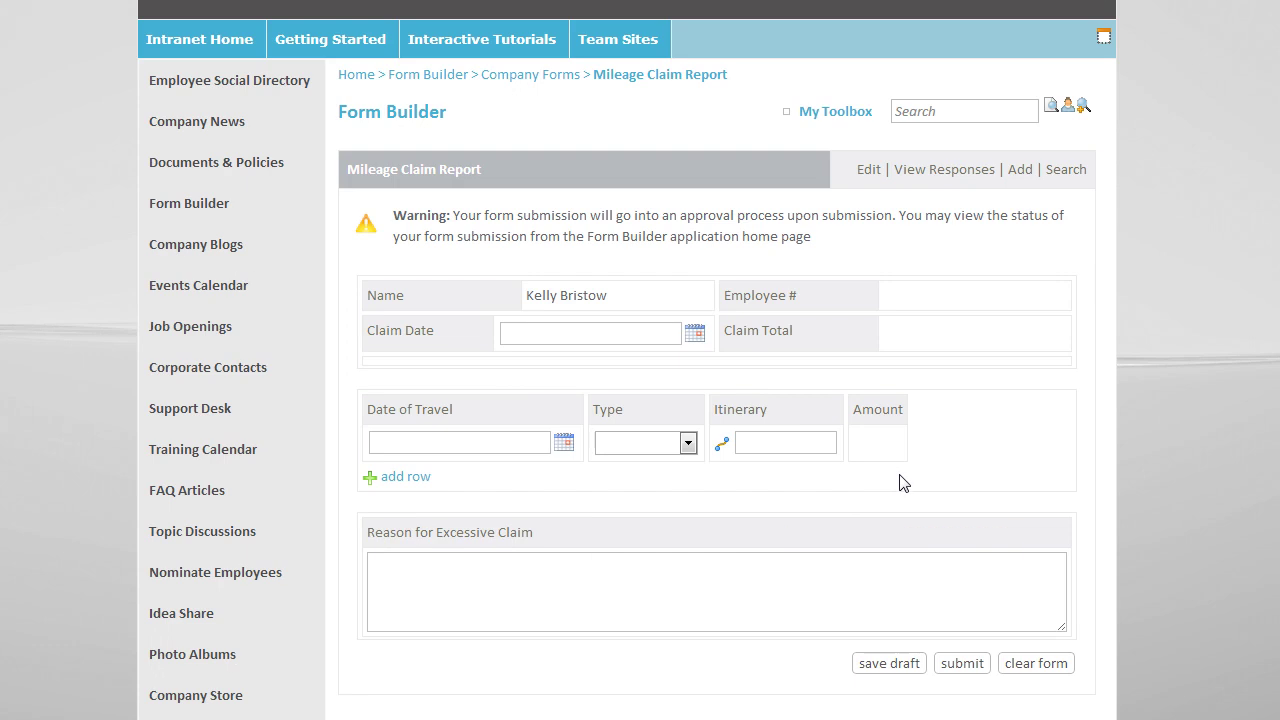
click(721, 443)
right_click(525, 323)
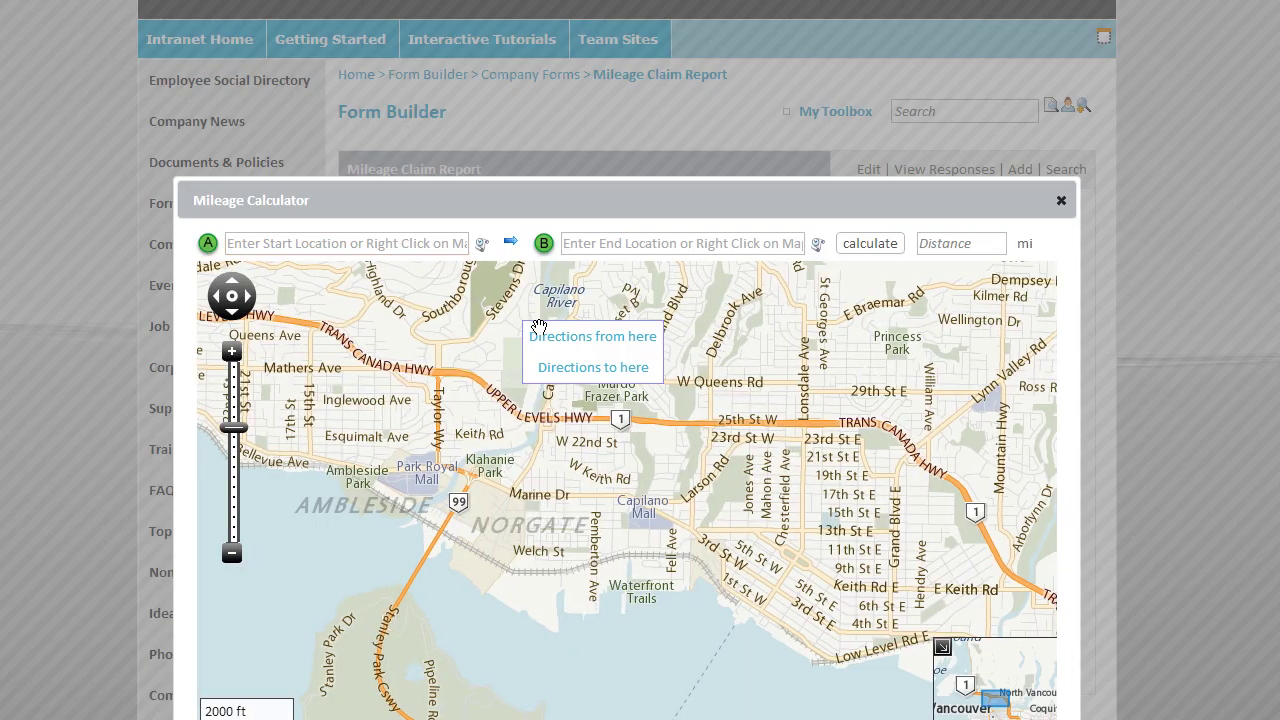
click(568, 349)
right_click(820, 534)
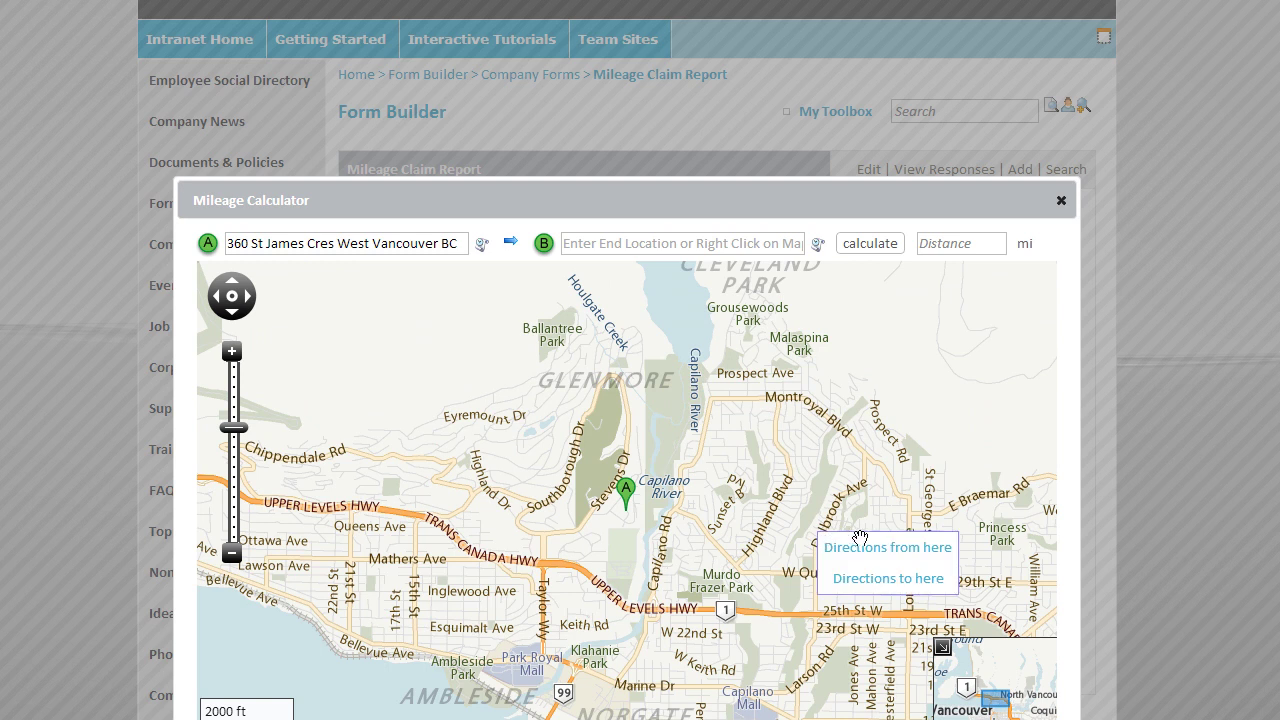
click(871, 588)
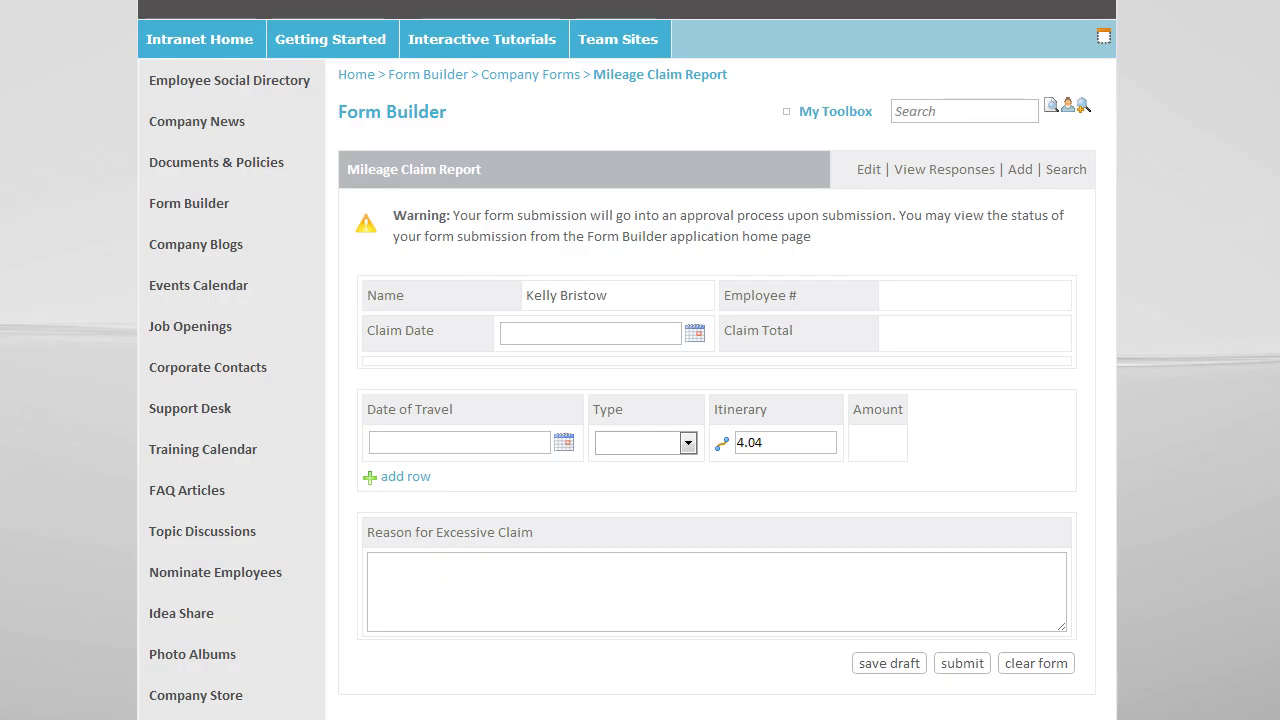
scroll(900, 441, down, 2)
scroll(909, 441, up, 2)
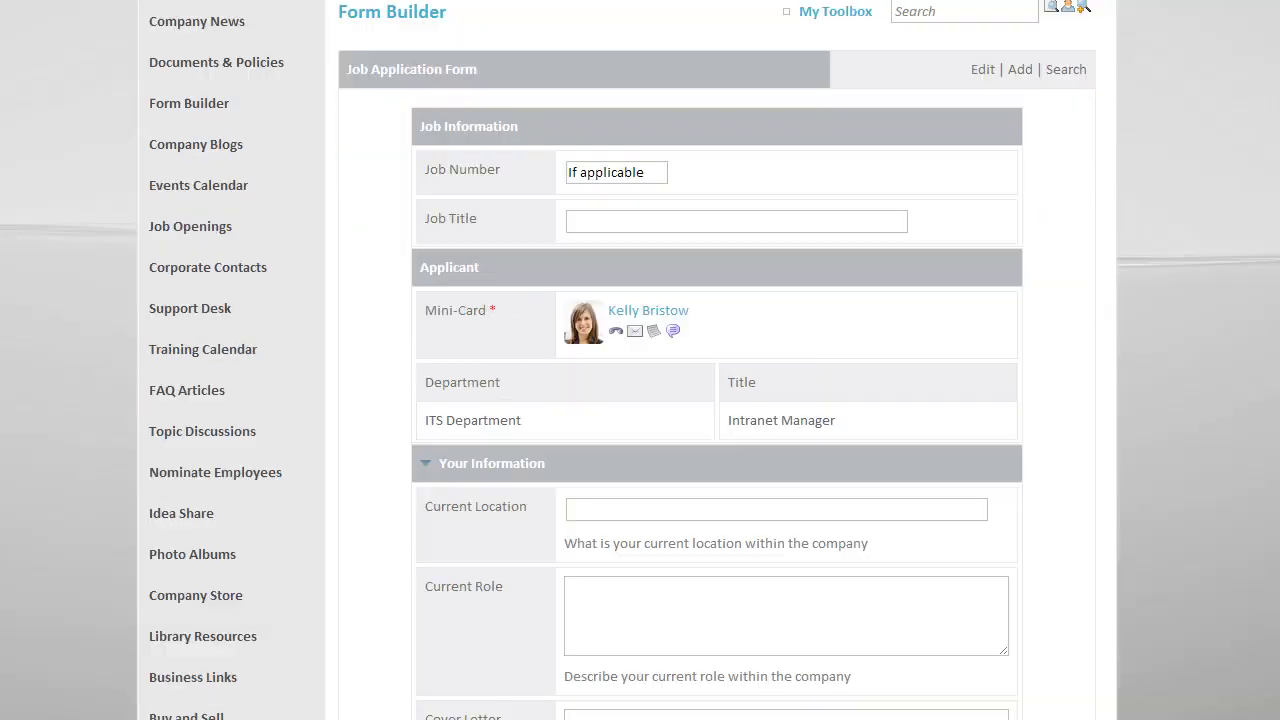
Step: Collapse Your Information, open and re-collapse References, then expand Final Comments on the Job Application Form
scroll(883, 442, down, 1)
click(425, 364)
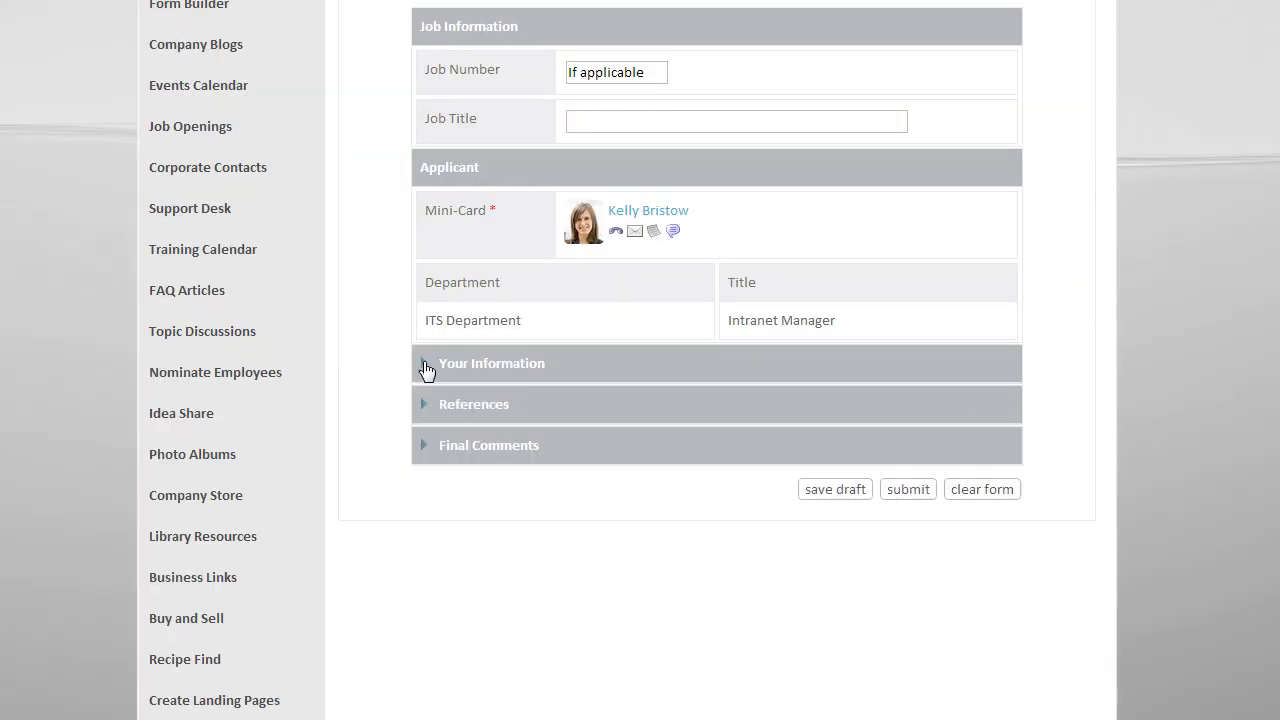
click(428, 410)
scroll(428, 400, down, 1)
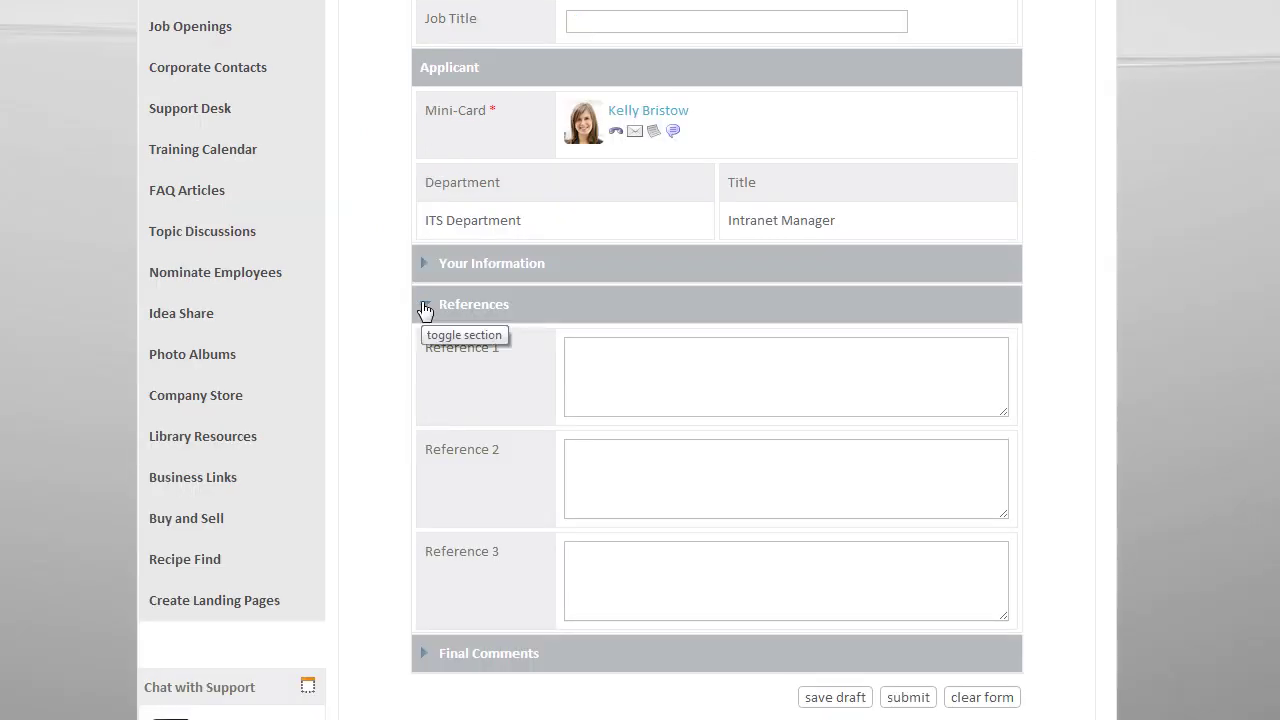
click(427, 306)
click(425, 346)
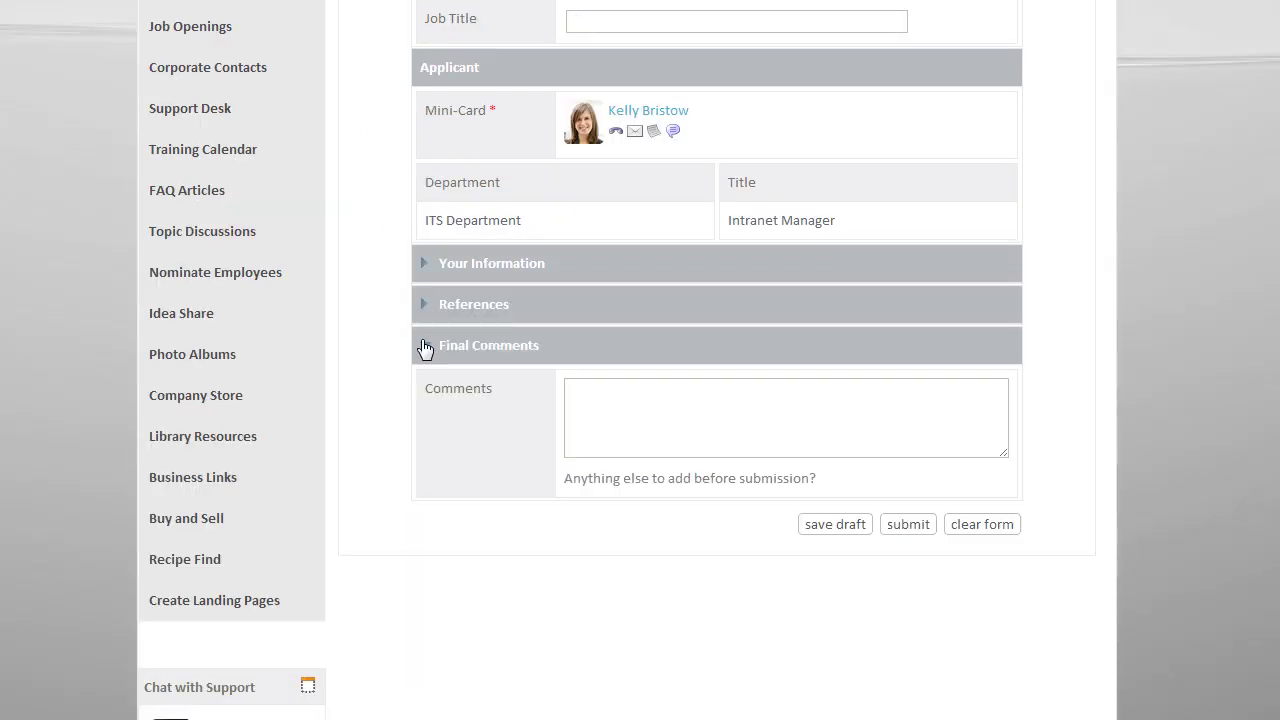
scroll(830, 413, up, 6)
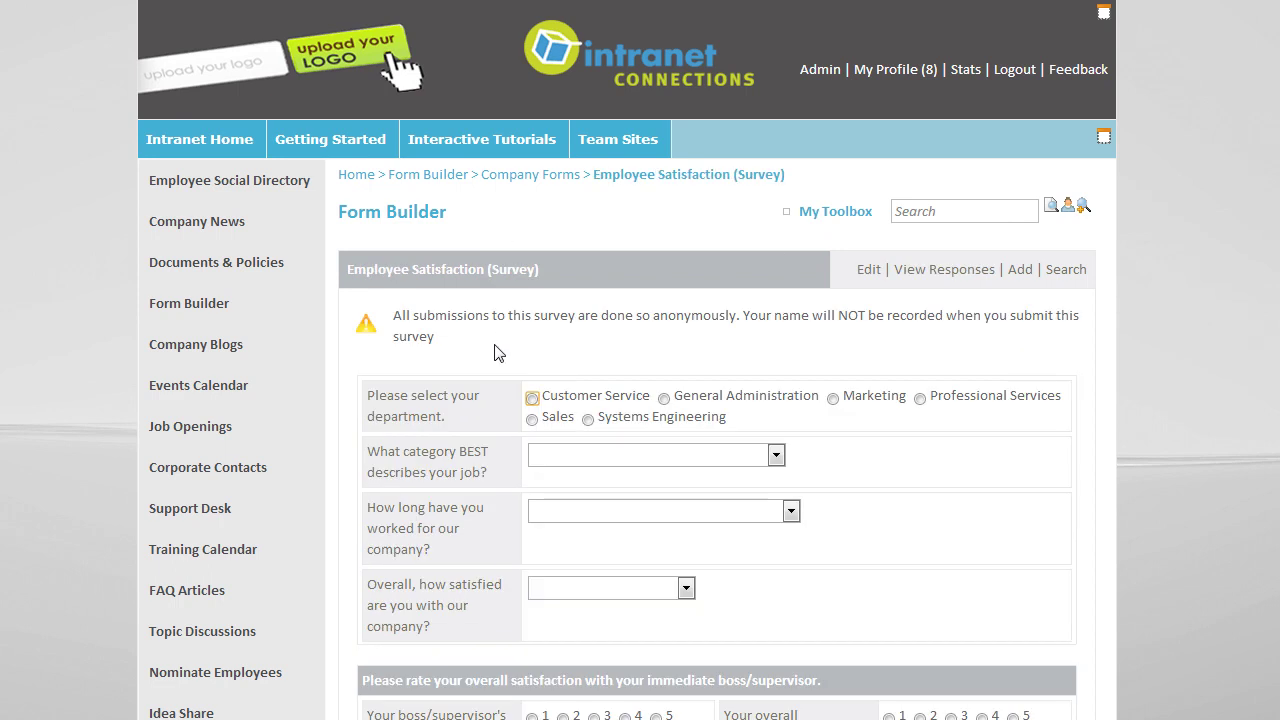
Step: Answer the survey with Customer Service, Administrative Support and 3 months or less employment
click(532, 398)
click(573, 457)
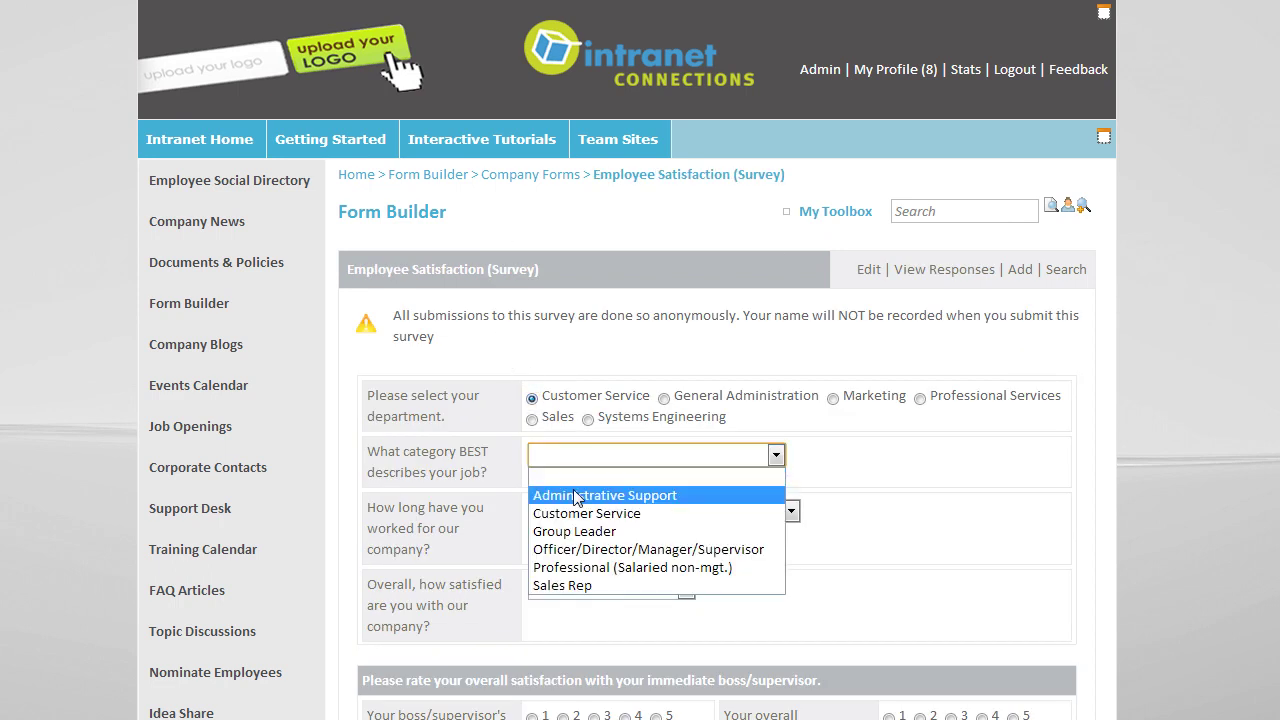
click(573, 490)
click(616, 518)
click(614, 533)
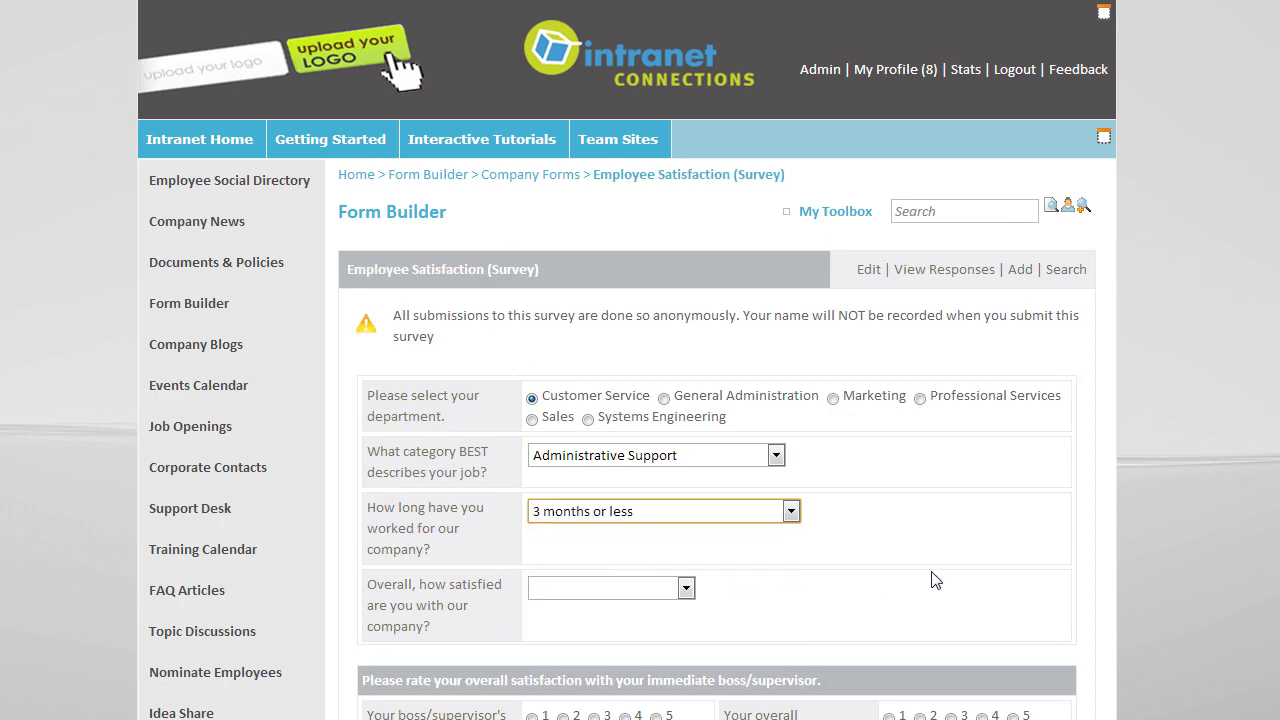
Step: Open the survey's response results
scroll(886, 520, down, 1)
scroll(890, 475, up, 1)
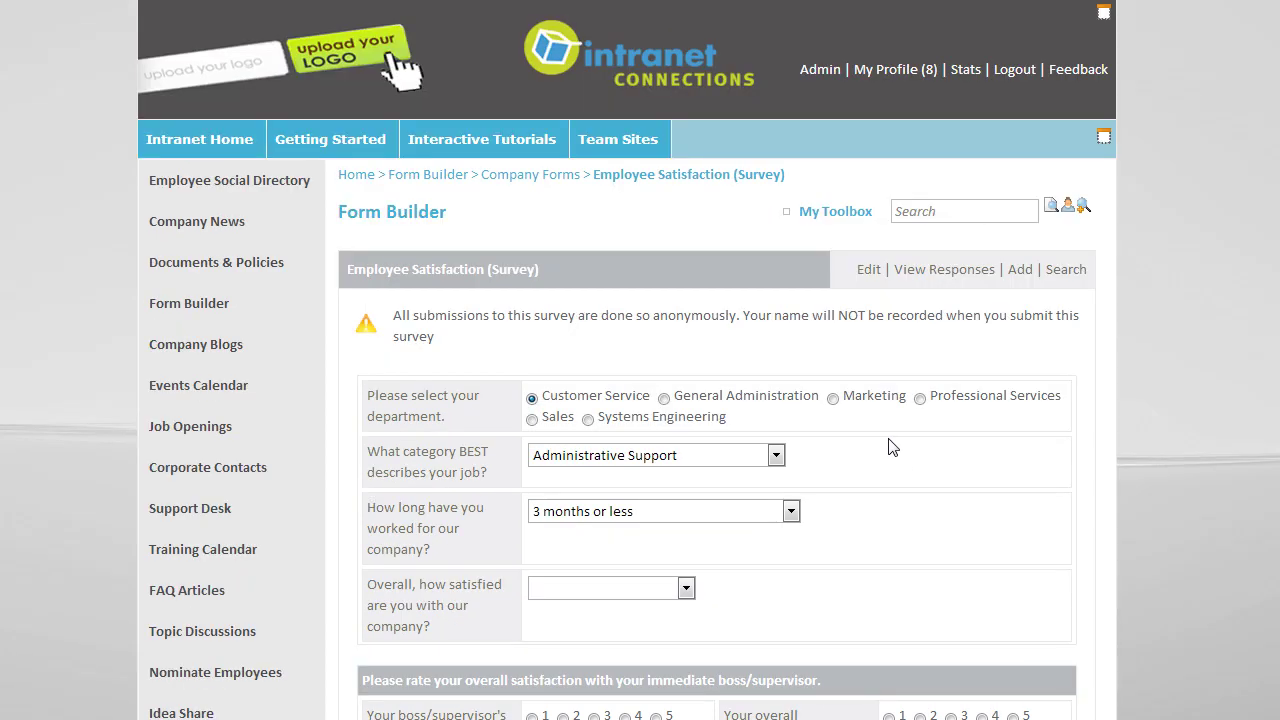
click(944, 270)
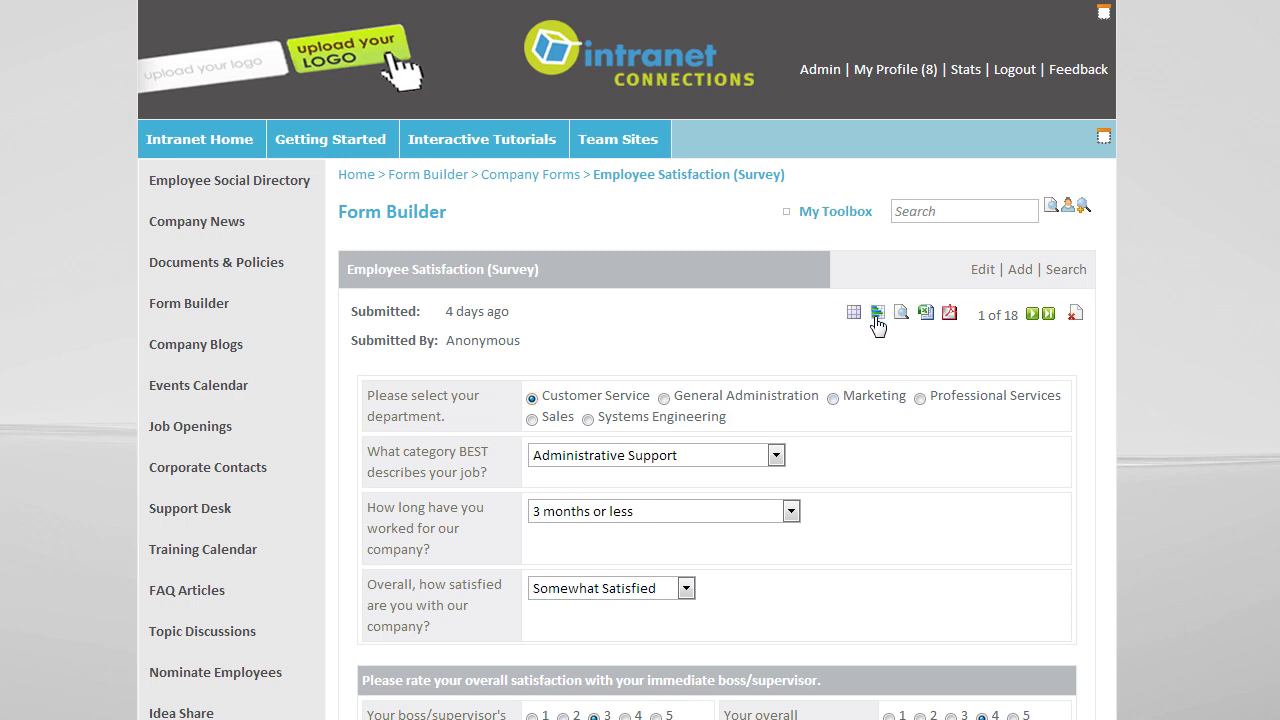
Step: Review the survey response charts, then answer the aptitude test's first question with 'compassionate'
click(876, 318)
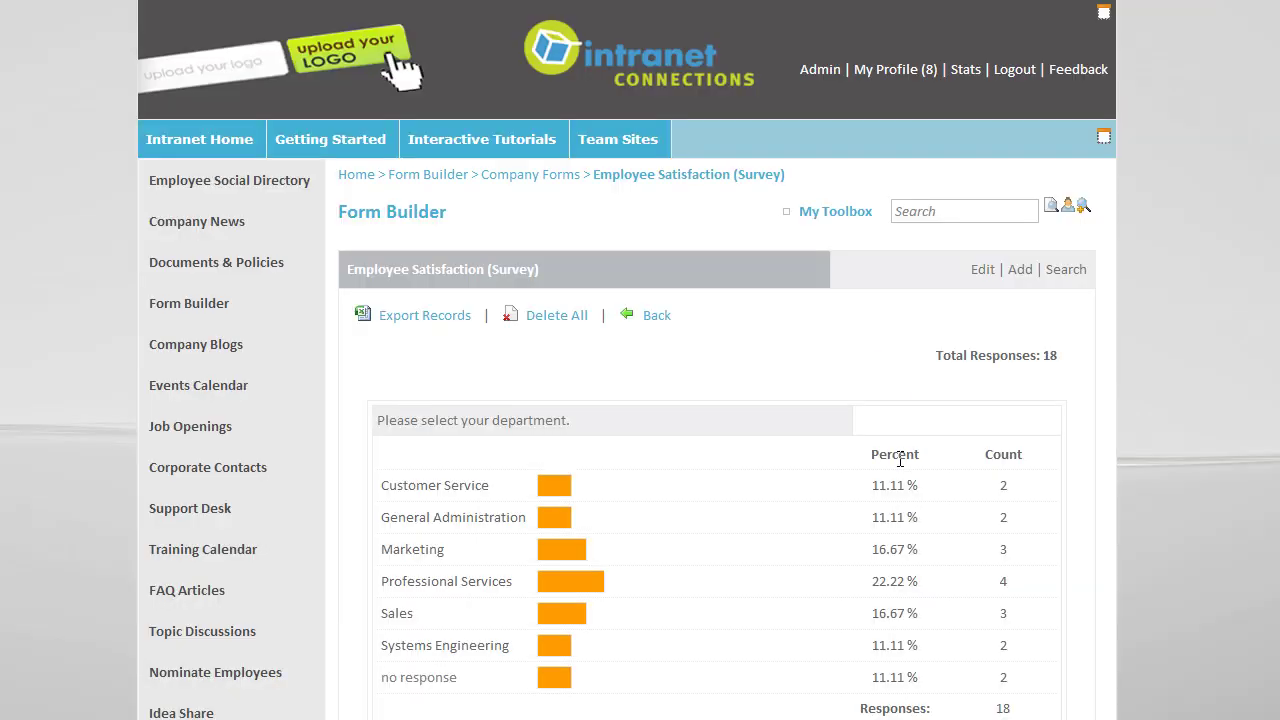
scroll(899, 459, down, 6)
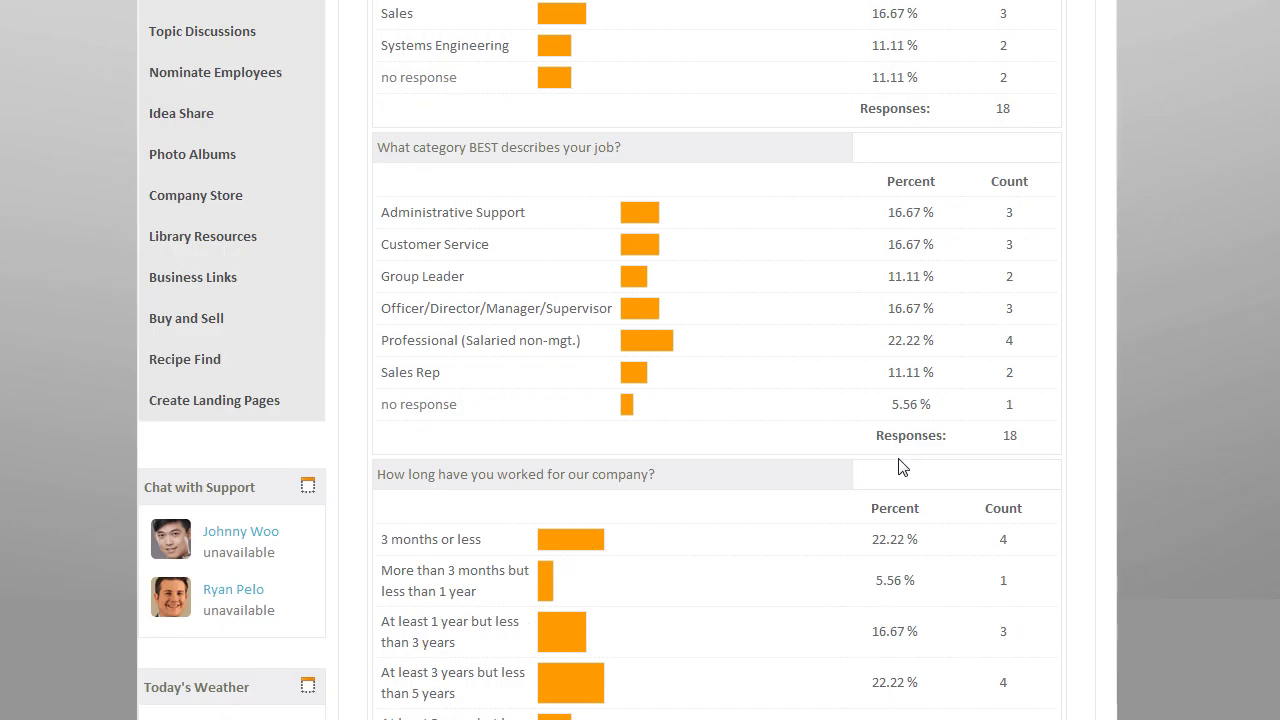
scroll(899, 467, down, 2)
scroll(899, 467, down, 4)
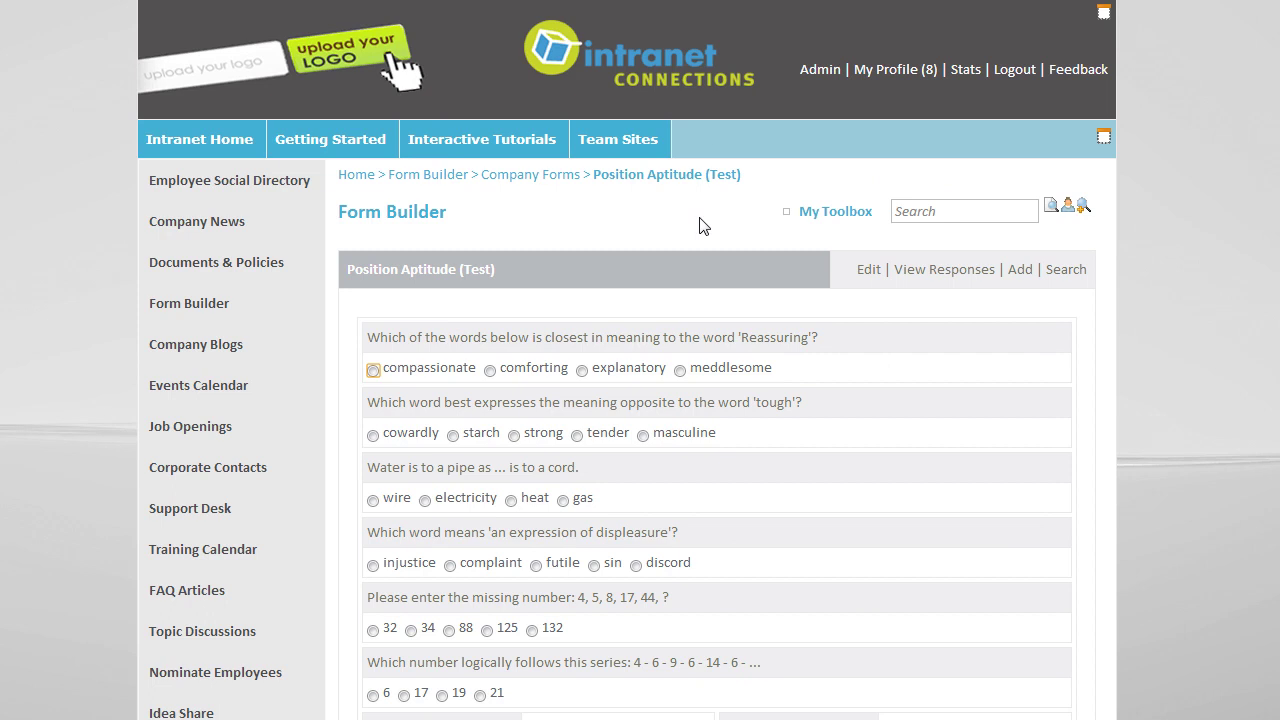
click(373, 370)
Step: Answer the water-pipe question with 'gas', submit the test, and review its graded corrections
click(563, 501)
scroll(860, 571, down, 2)
key(Return)
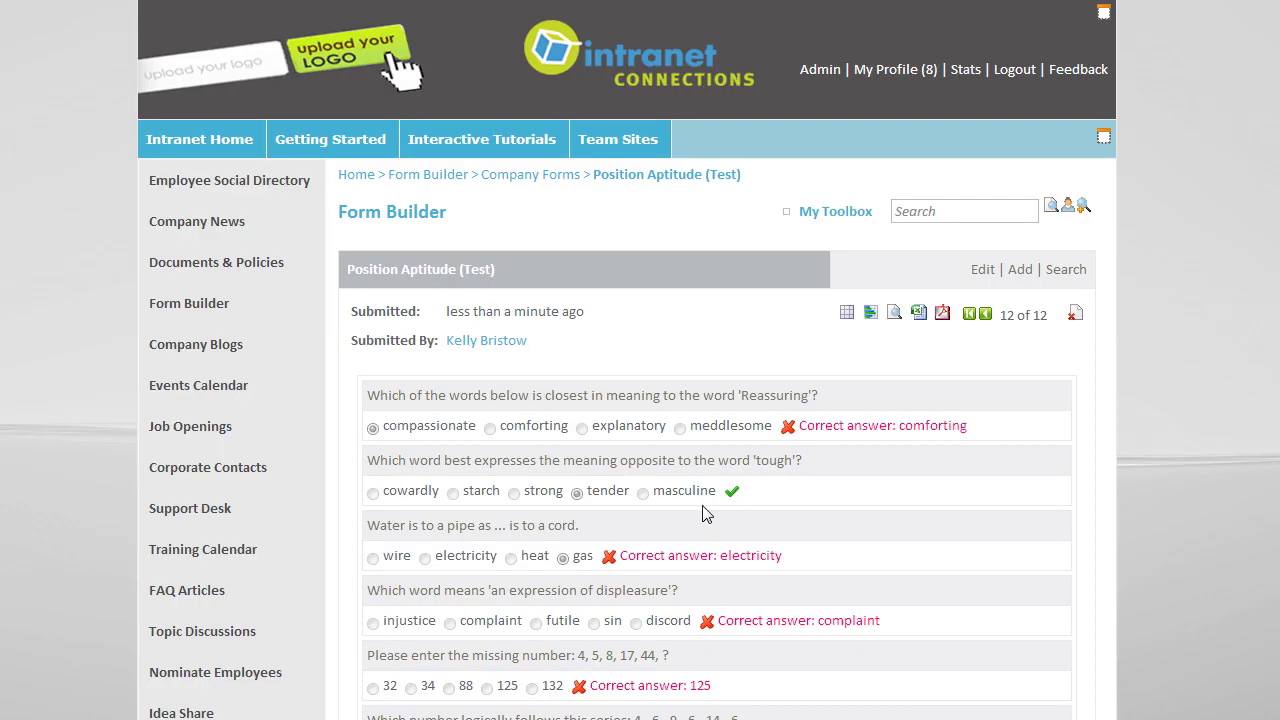
scroll(702, 512, down, 2)
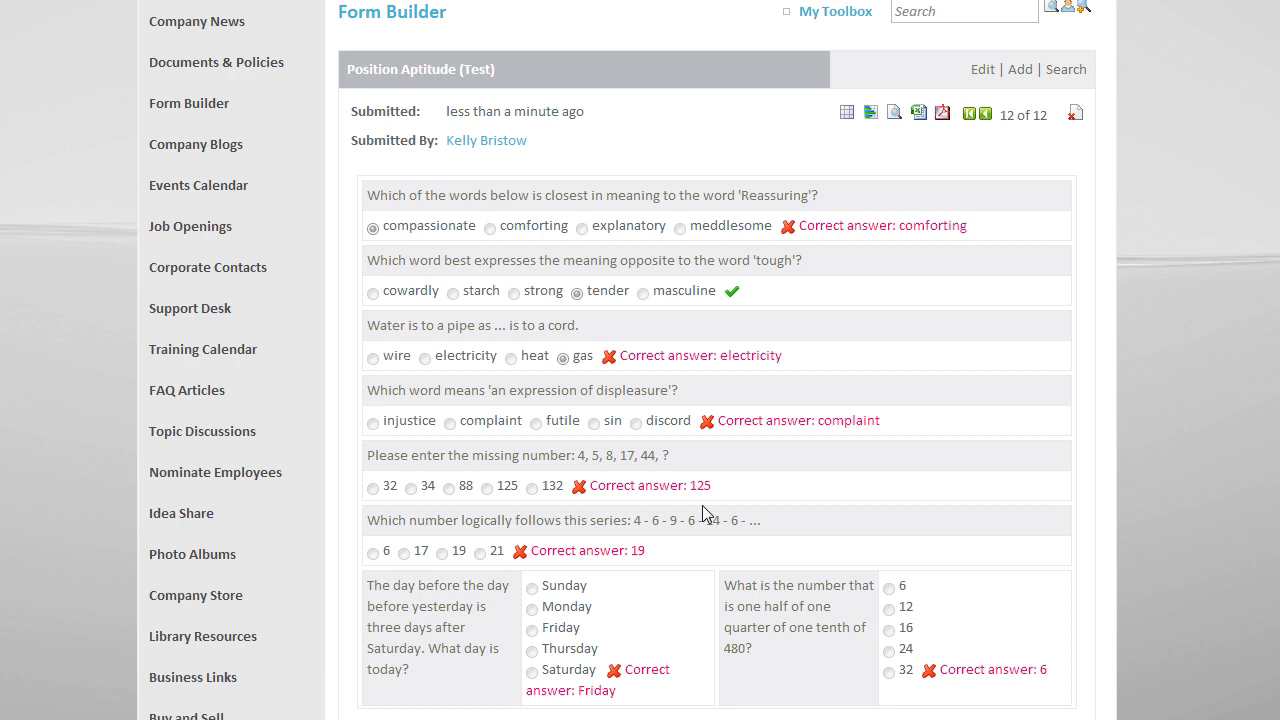